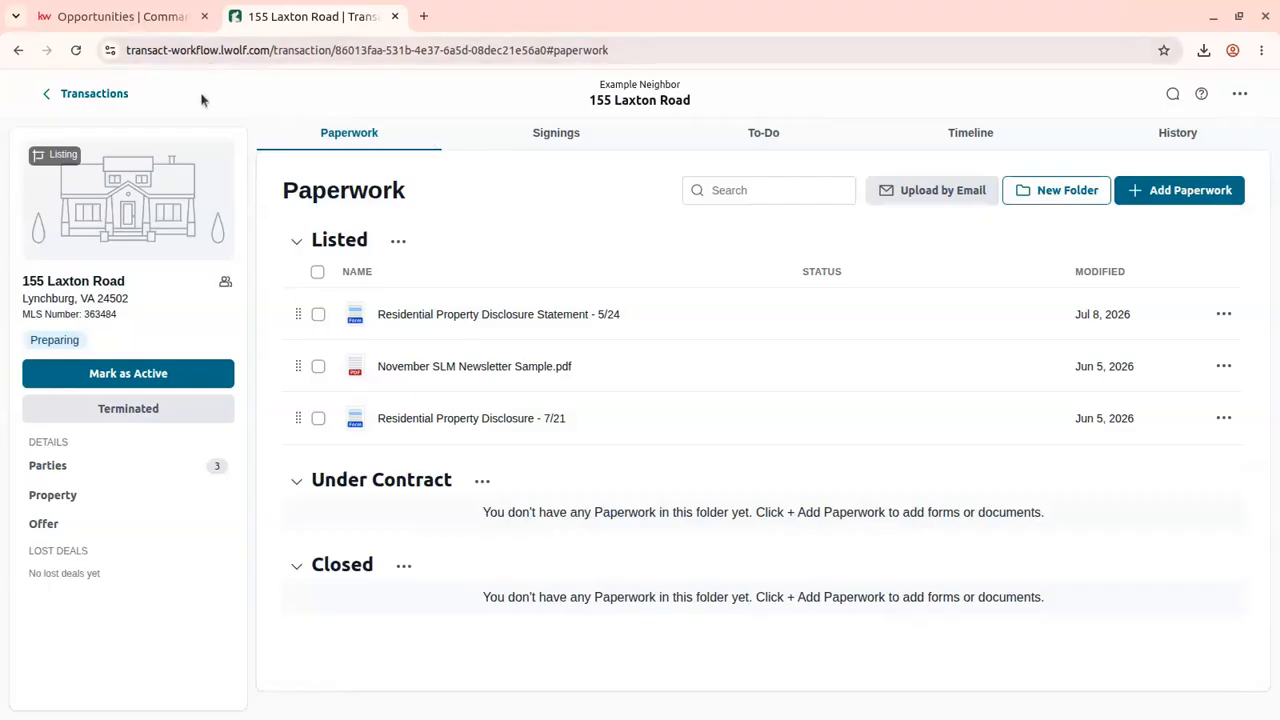
Switch to KW Command and open the account settings to check the connected applications.
left_click(150, 20)
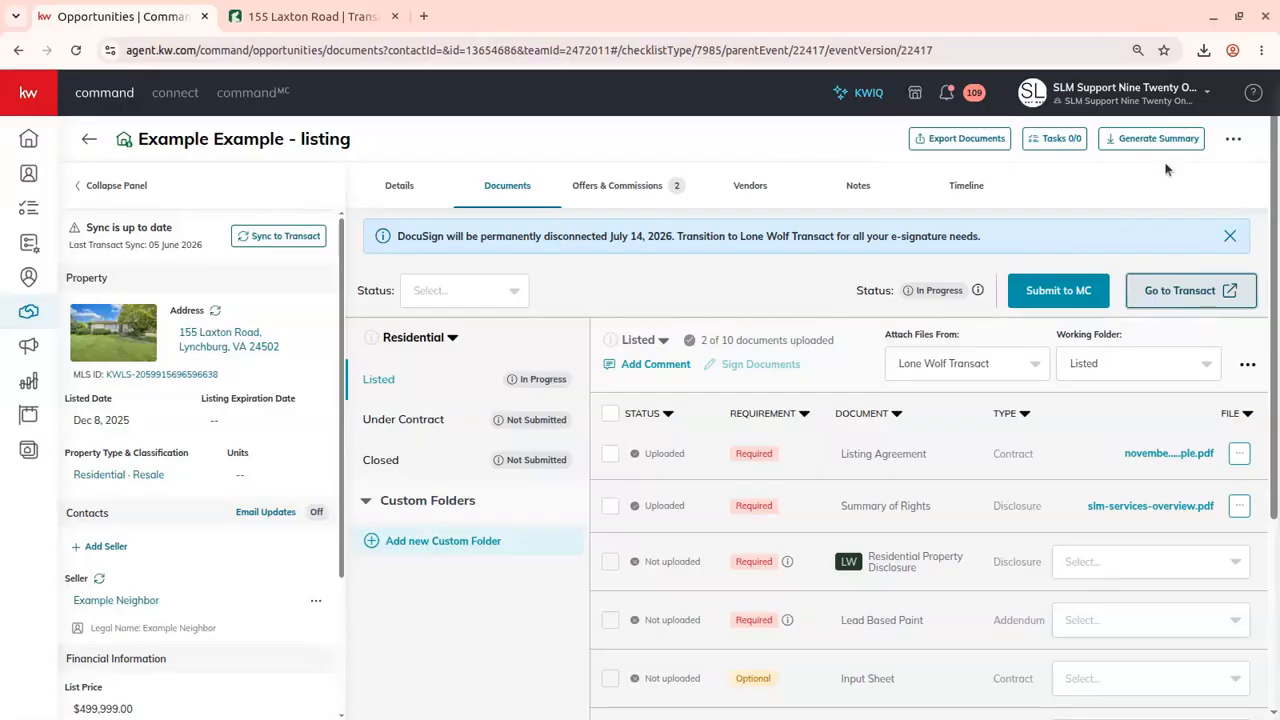
left_click(1196, 100)
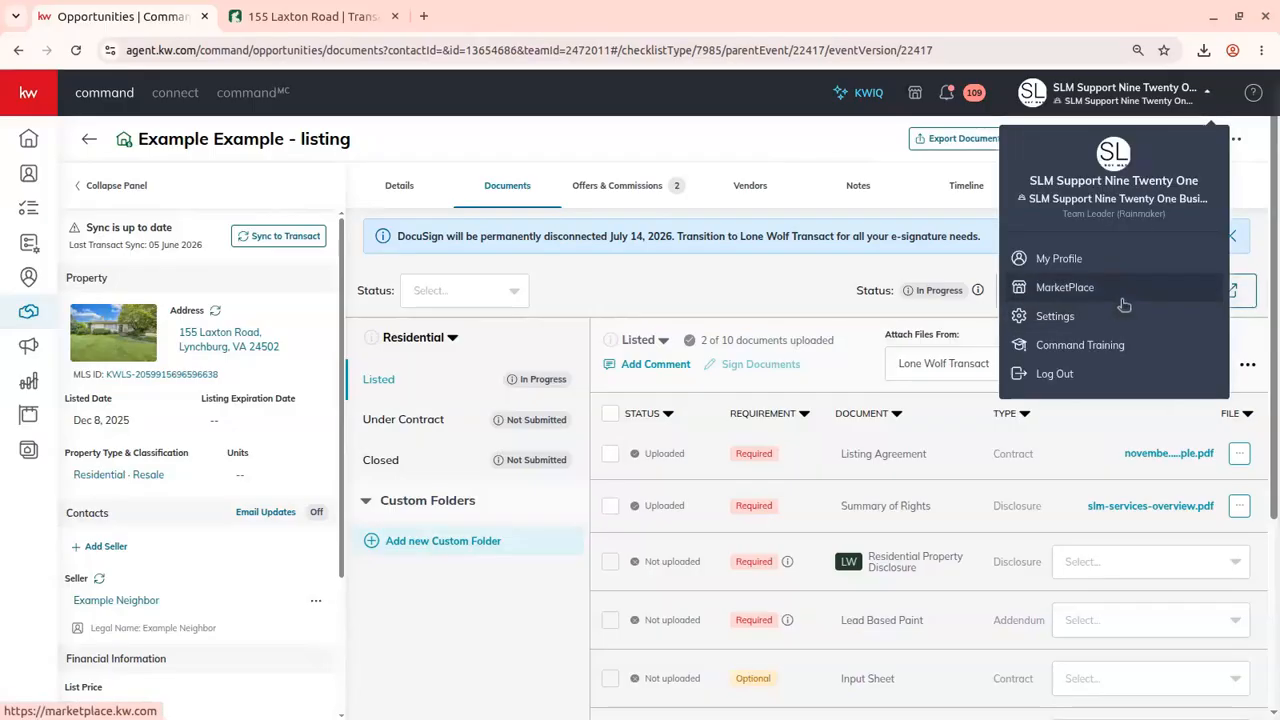
left_click(1106, 316)
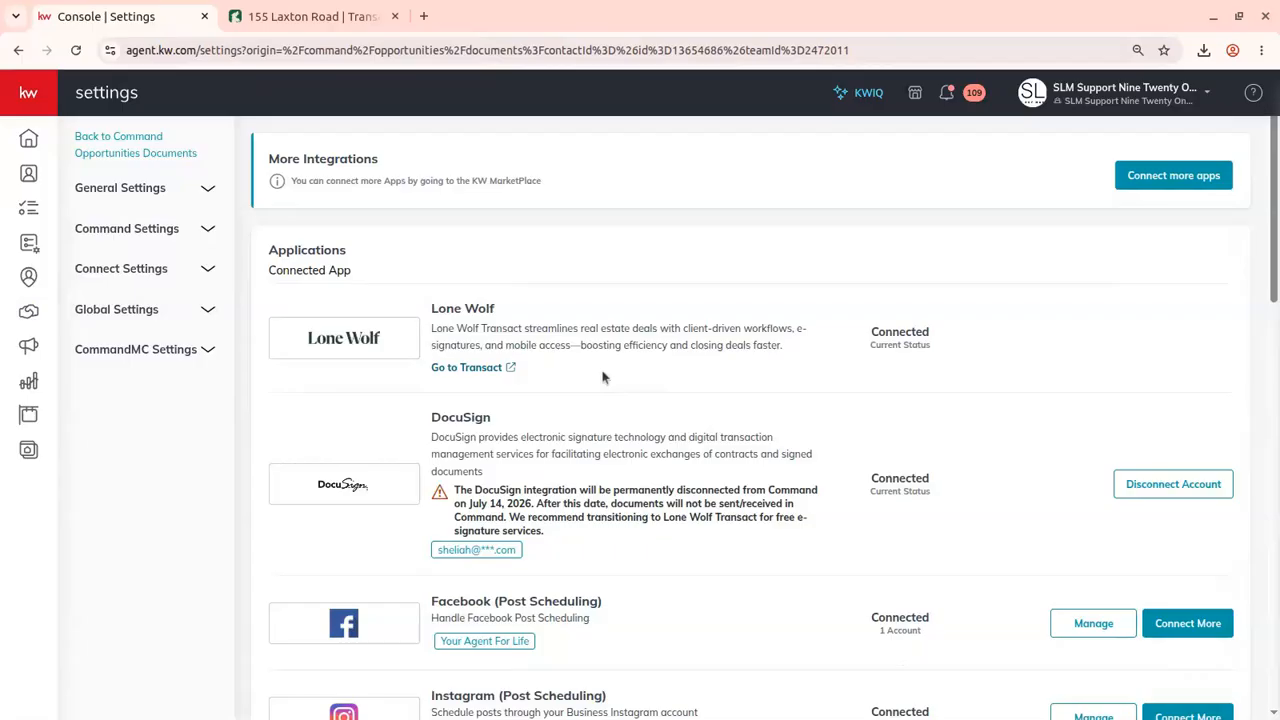
Switch to Lone Wolf Transact and open the first listing from the overview of all transactions.
left_click(326, 17)
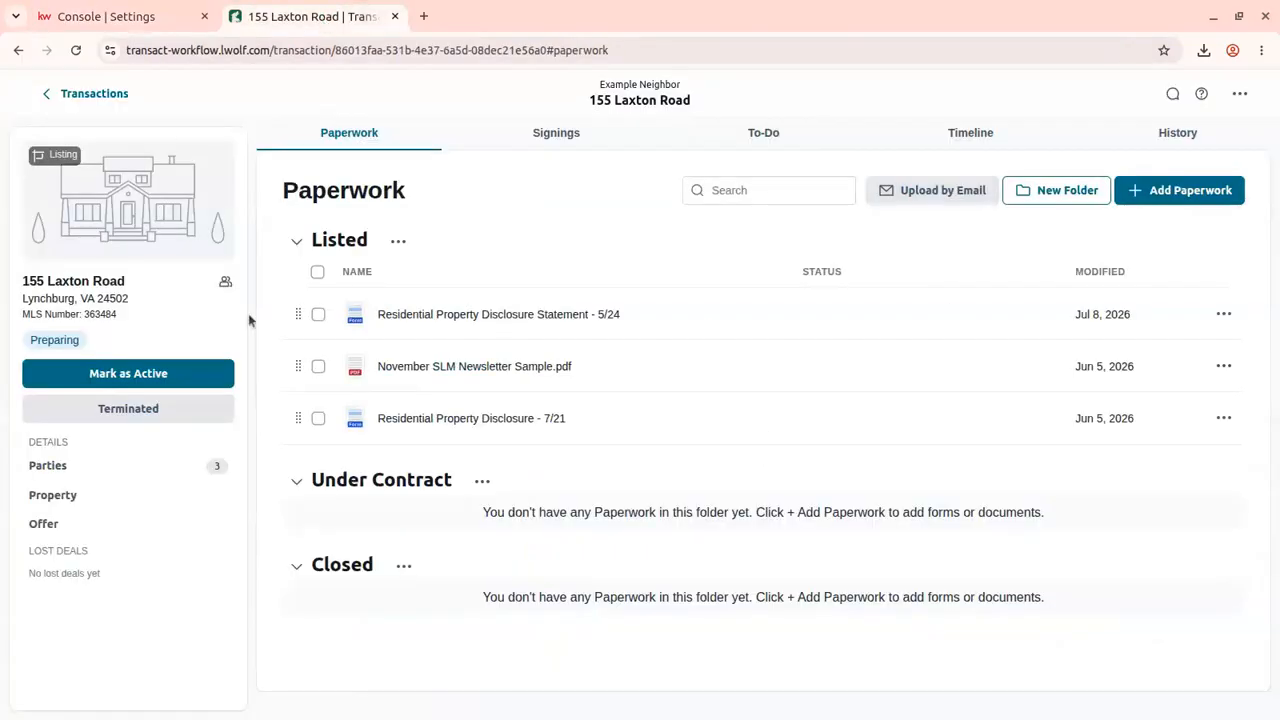
left_click(112, 97)
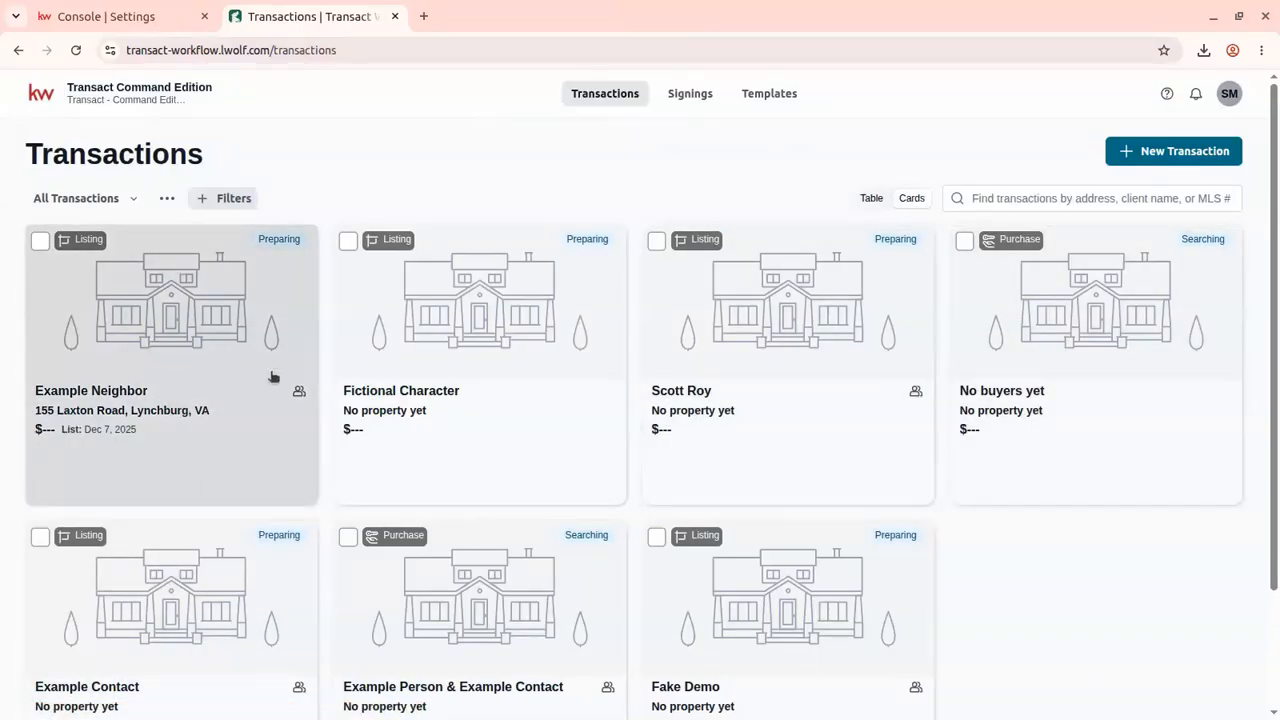
left_click(123, 348)
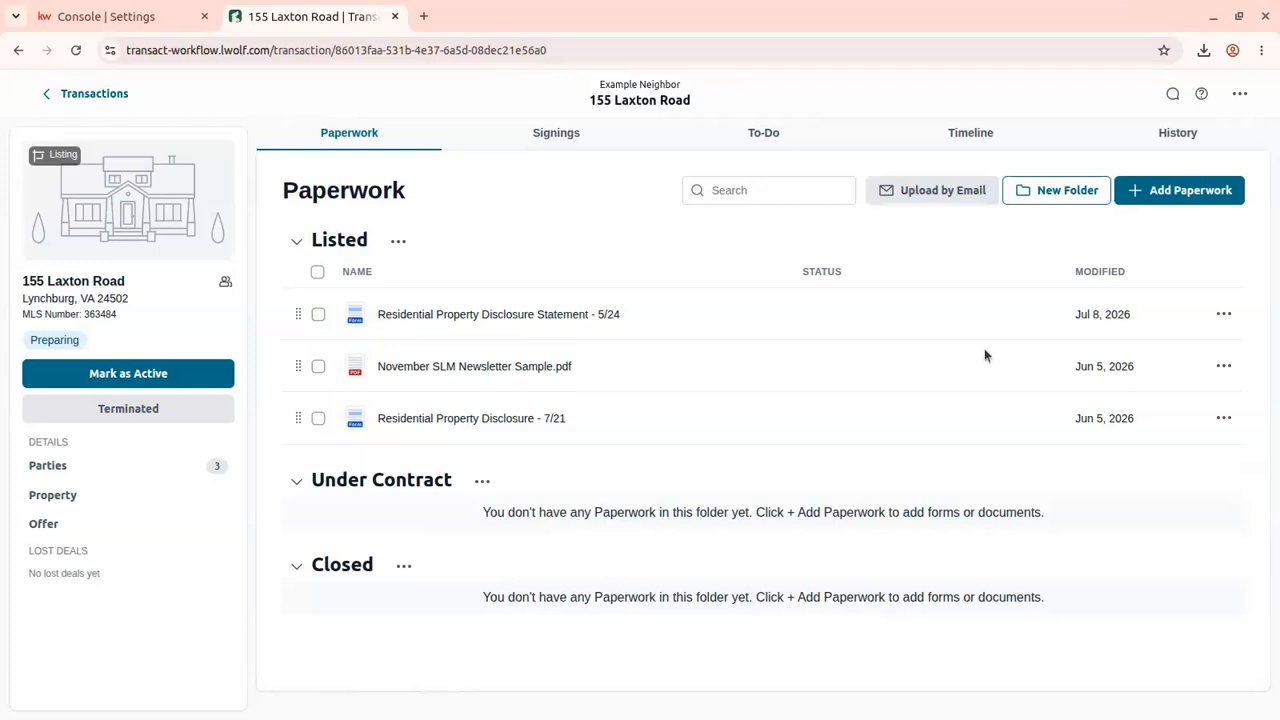
Create an Authentisign signing from the Residential Property Disclosure Statement - 5/24, with Listed as the return folder.
left_click(318, 314)
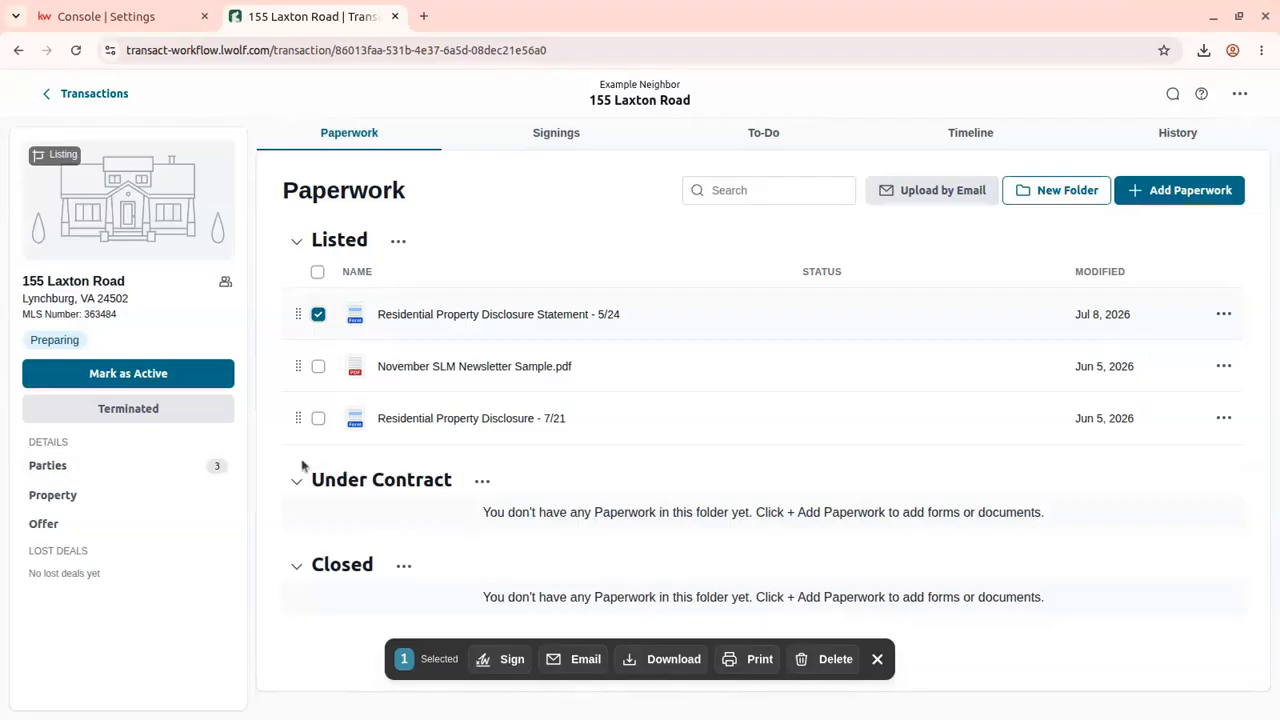
left_click(501, 662)
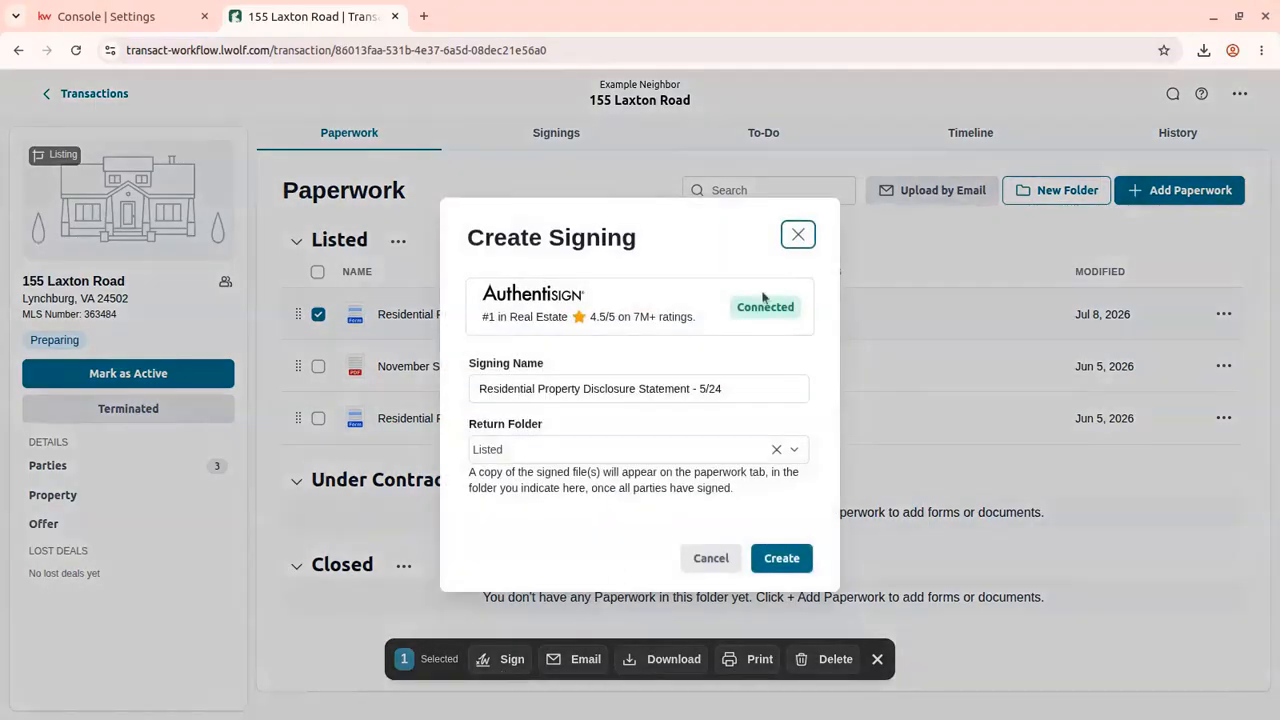
left_click(783, 559)
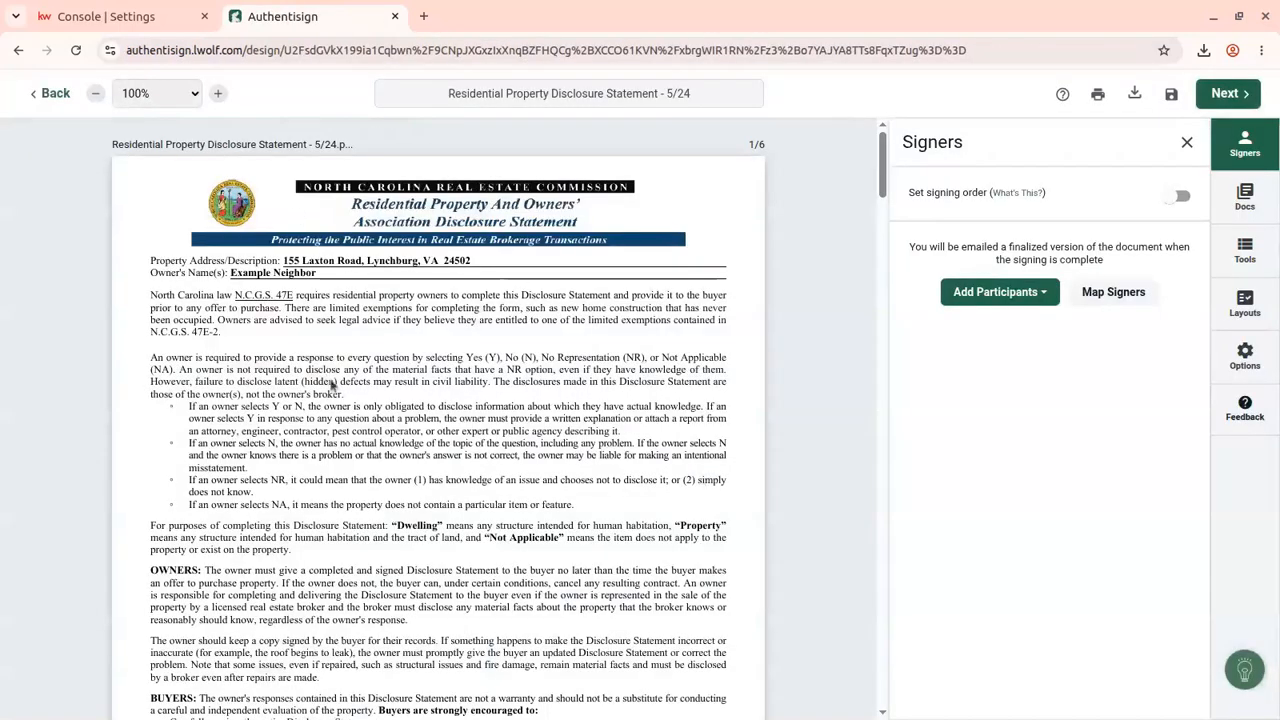
Add only the seller from the transaction as a Remote Signer, leaving the listing agent out.
scroll(366, 296, "down", 8)
scroll(366, 296, "up", 8)
scroll(366, 296, "down", 6)
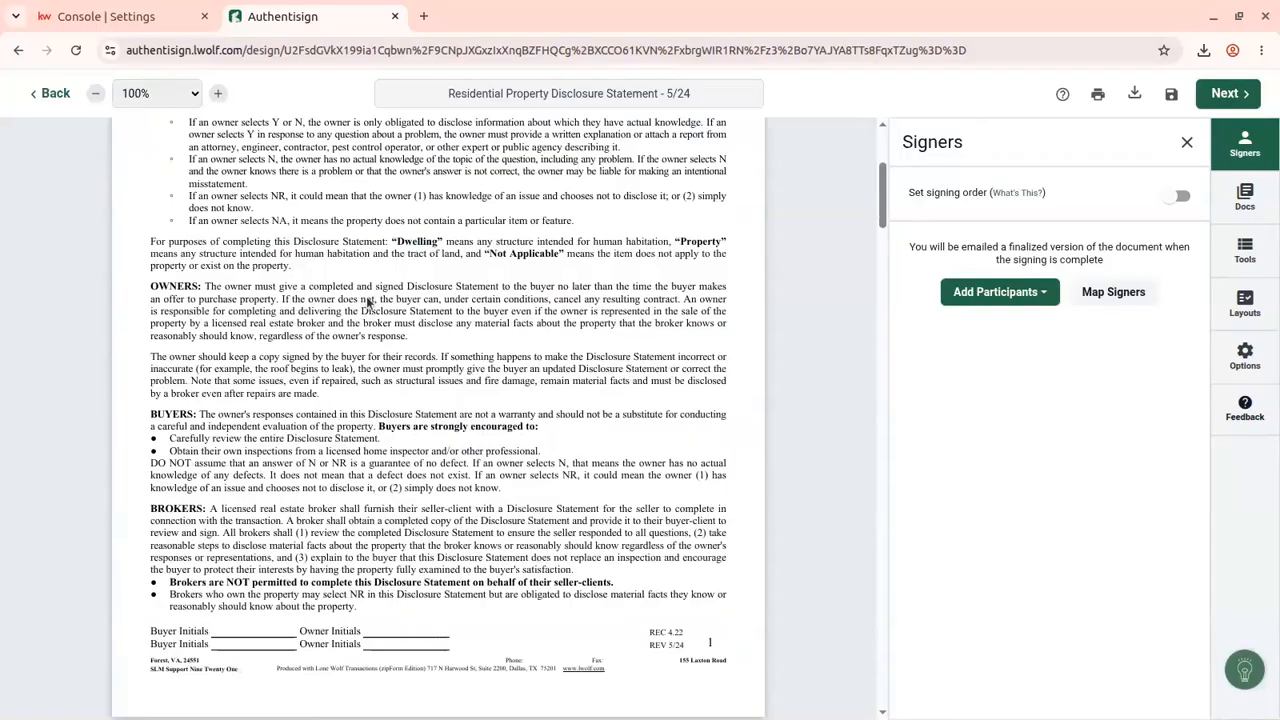
left_click(1020, 296)
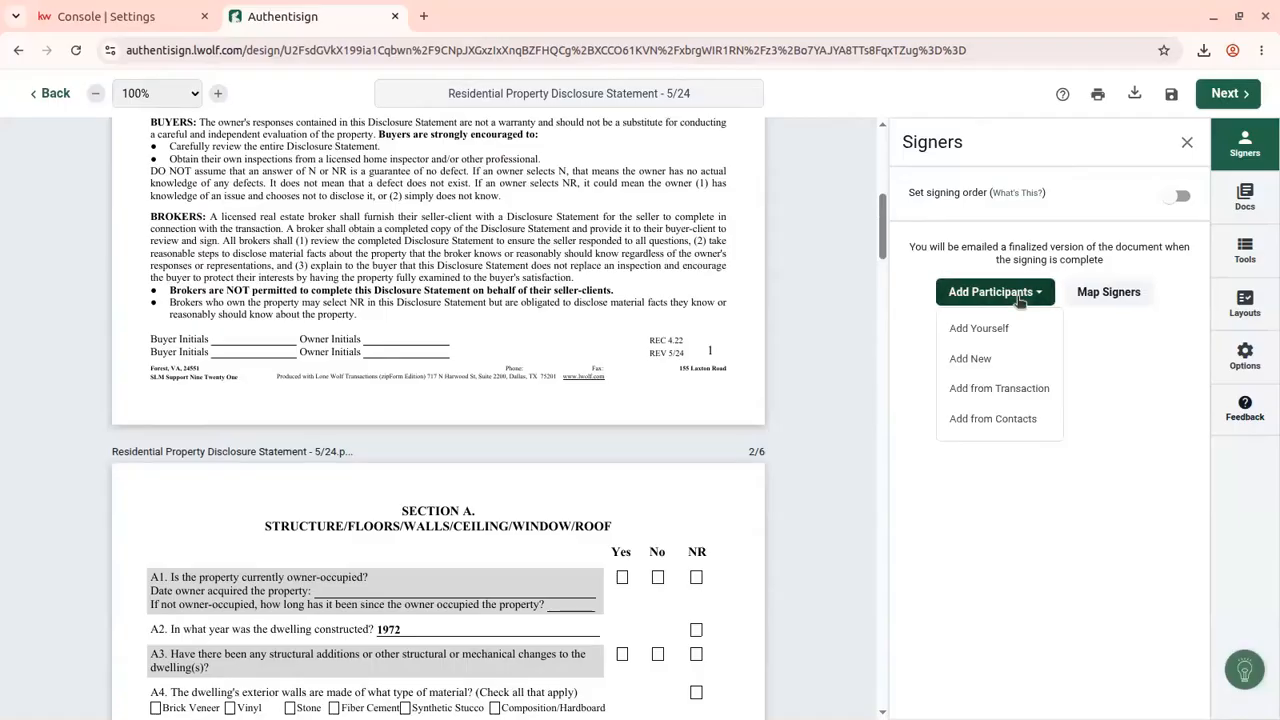
left_click(1000, 389)
left_click(852, 272)
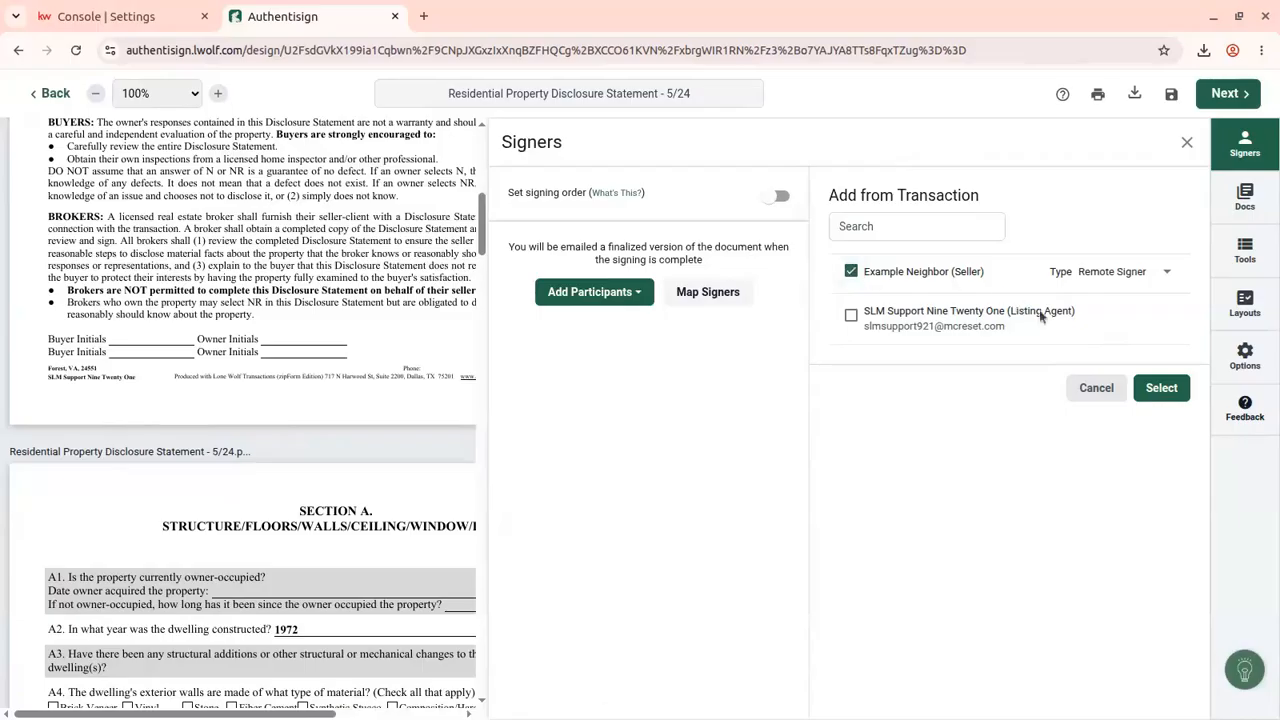
left_click(851, 315)
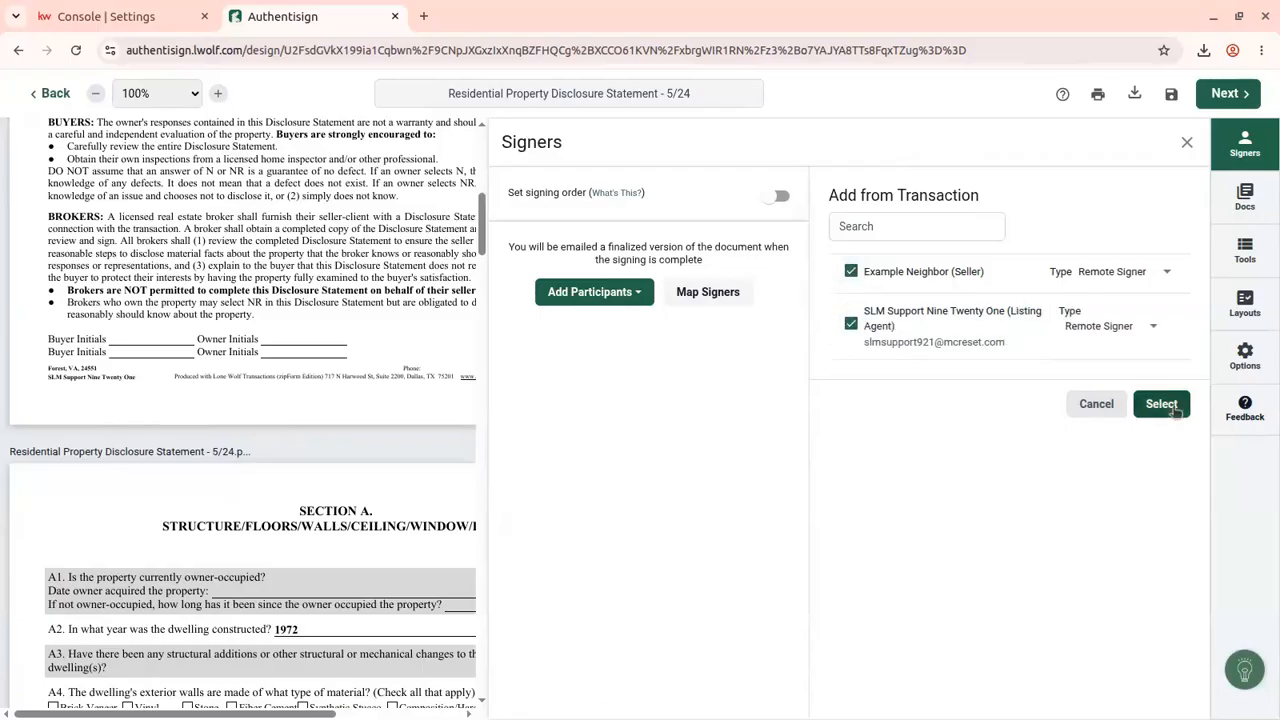
left_click(850, 322)
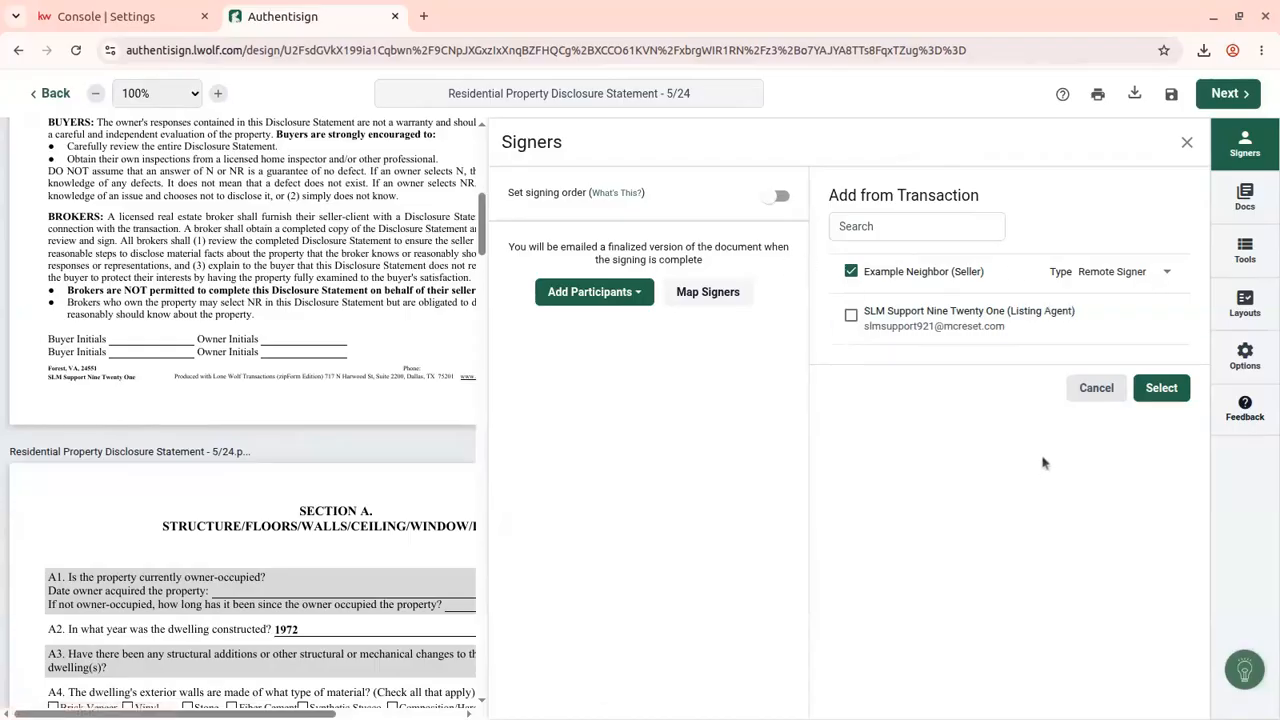
left_click(1165, 392)
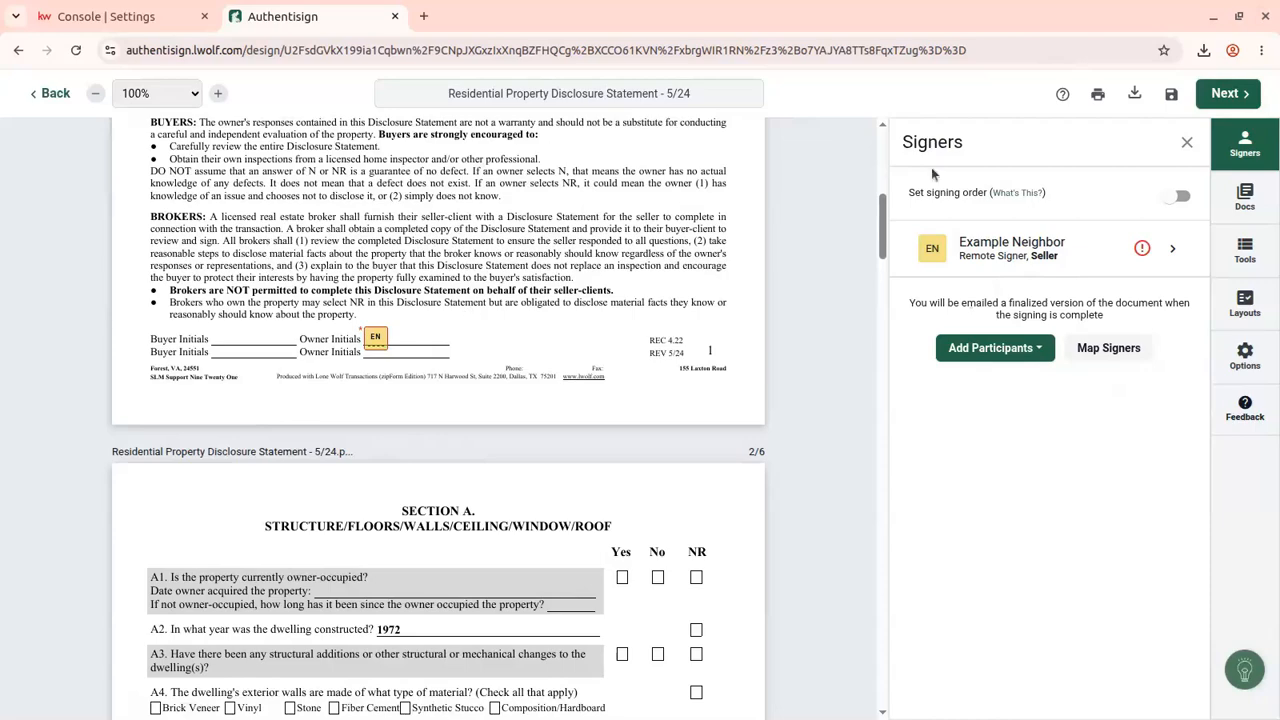
left_click(1188, 144)
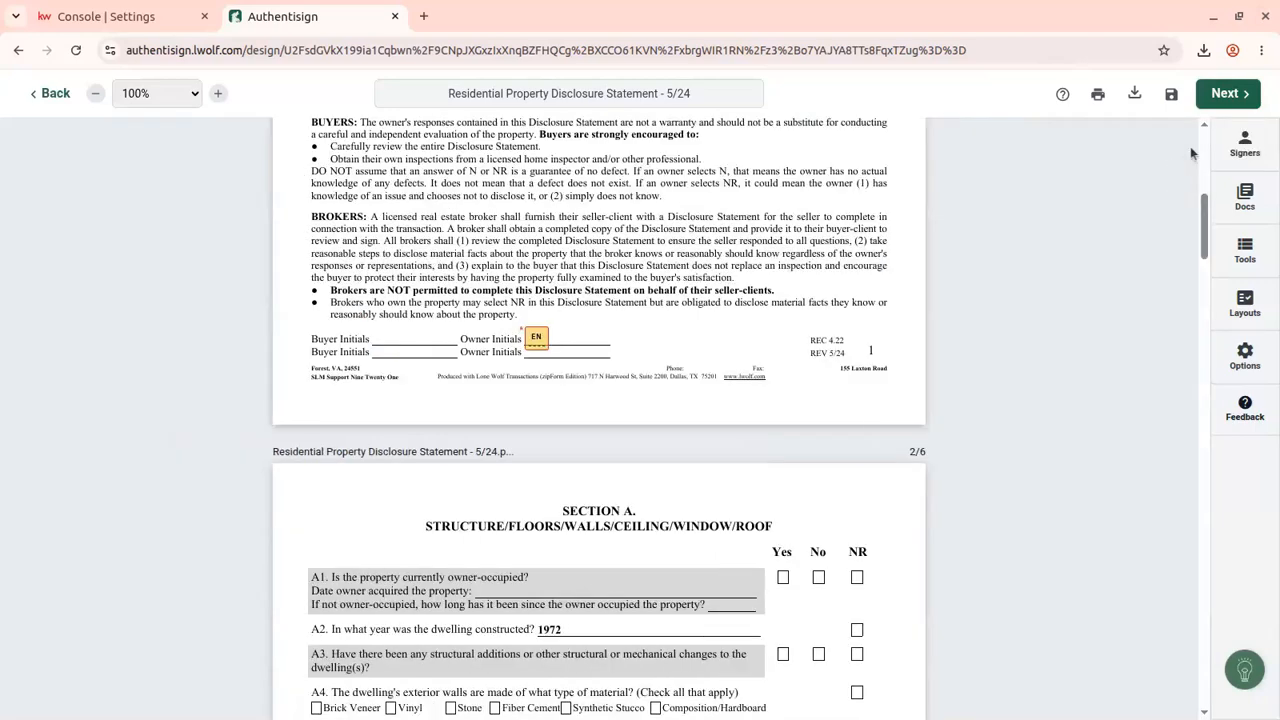
Examine the disclosure statement's pages for the seller's automatically placed initials and the questions that still need fields.
scroll(532, 338, "down", 9)
scroll(531, 341, "down", 2)
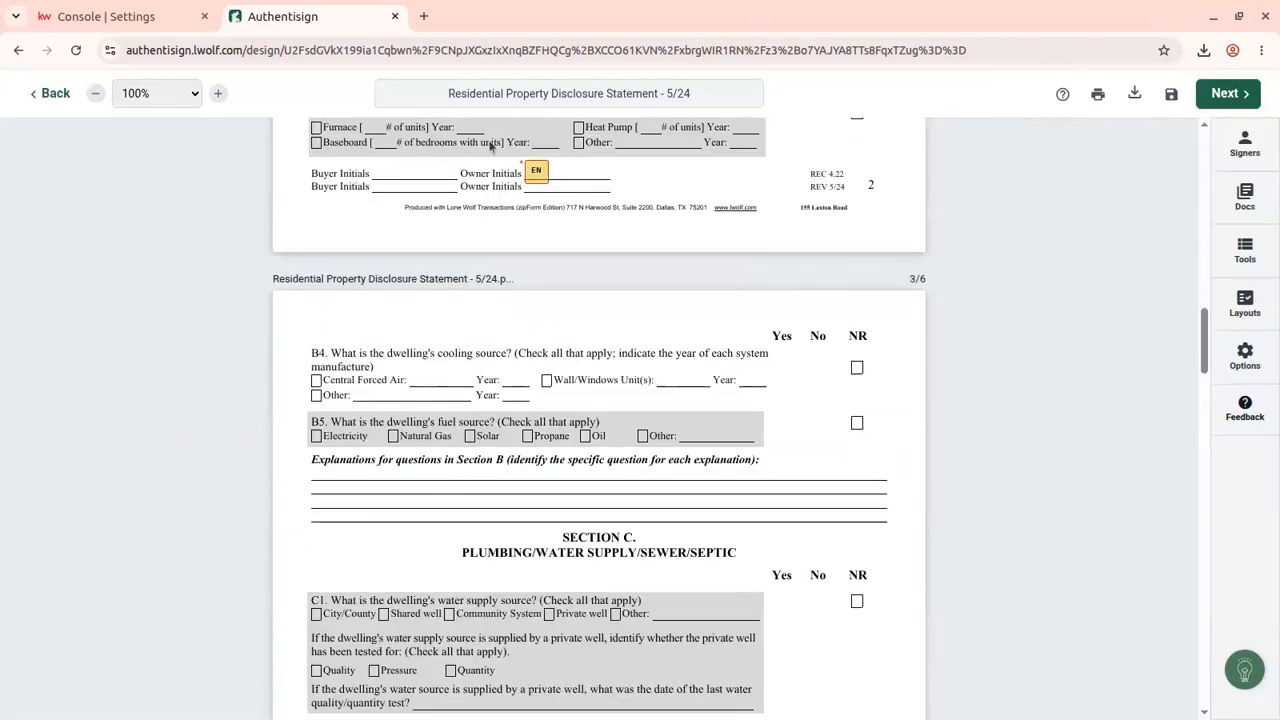
scroll(700, 440, "down", 10)
scroll(686, 437, "down", 15)
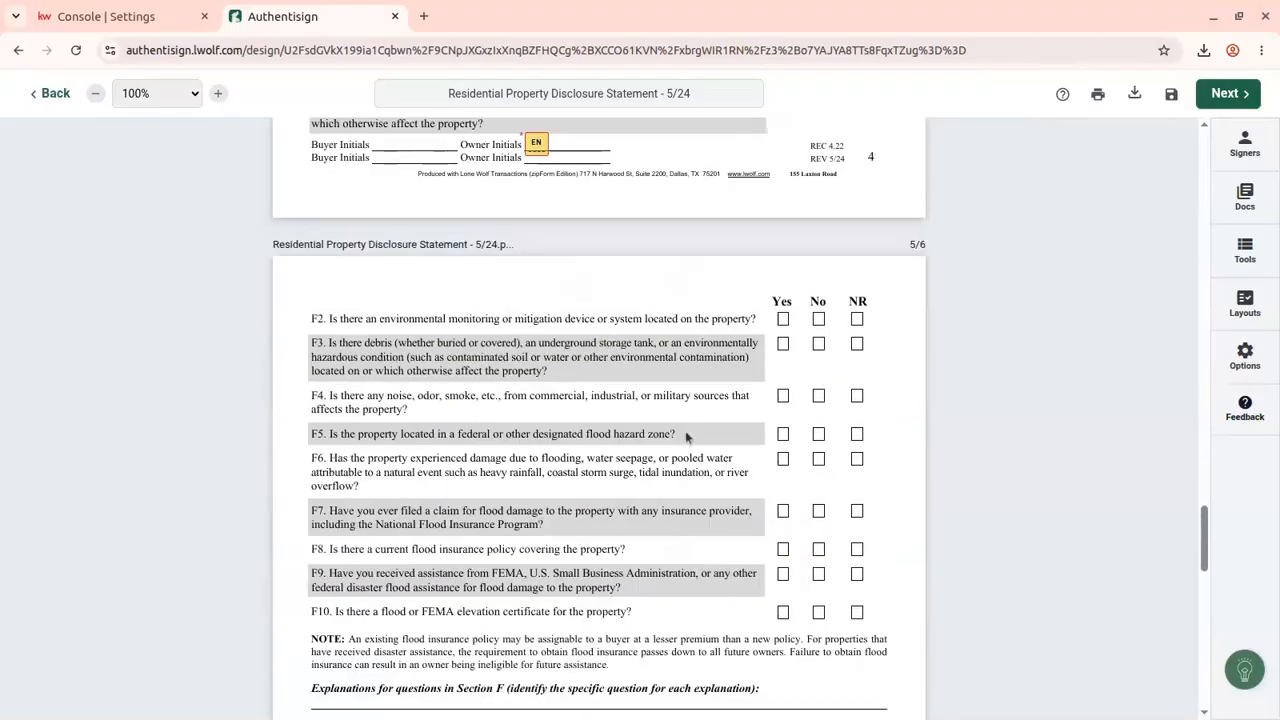
scroll(686, 437, "up", 14)
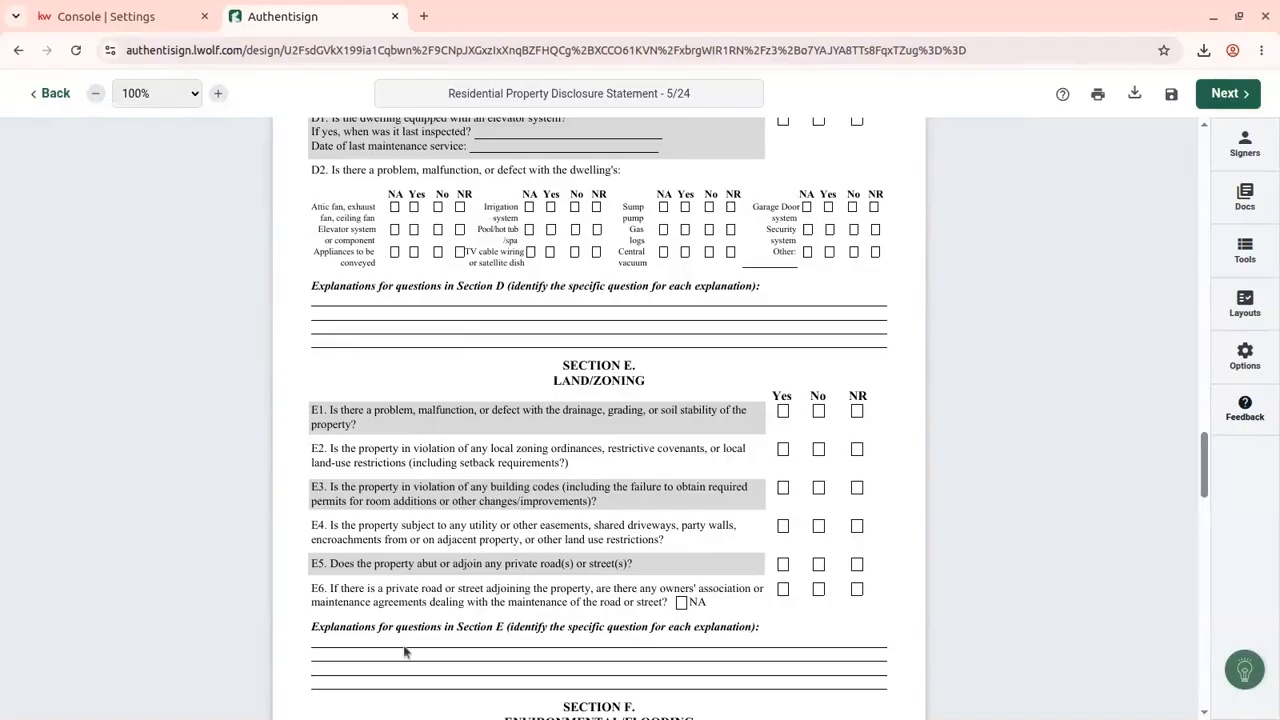
scroll(667, 635, "up", 20)
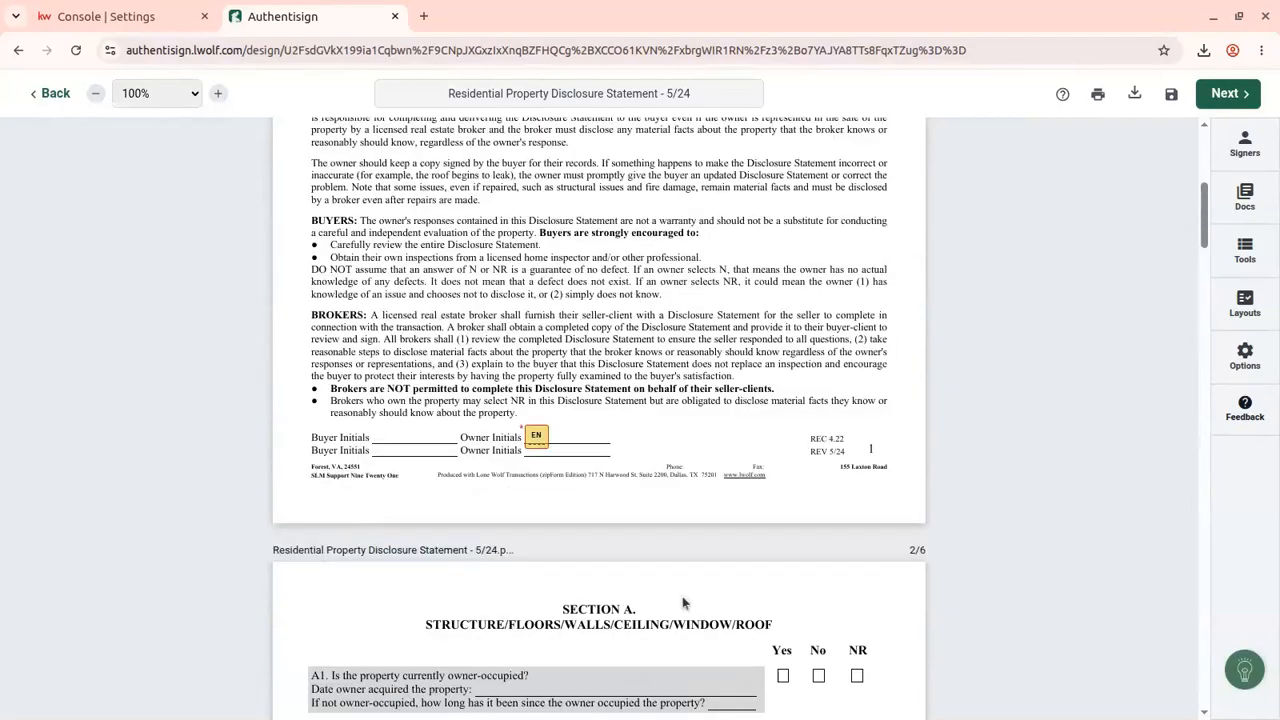
scroll(682, 596, "up", 4)
scroll(684, 601, "down", 5)
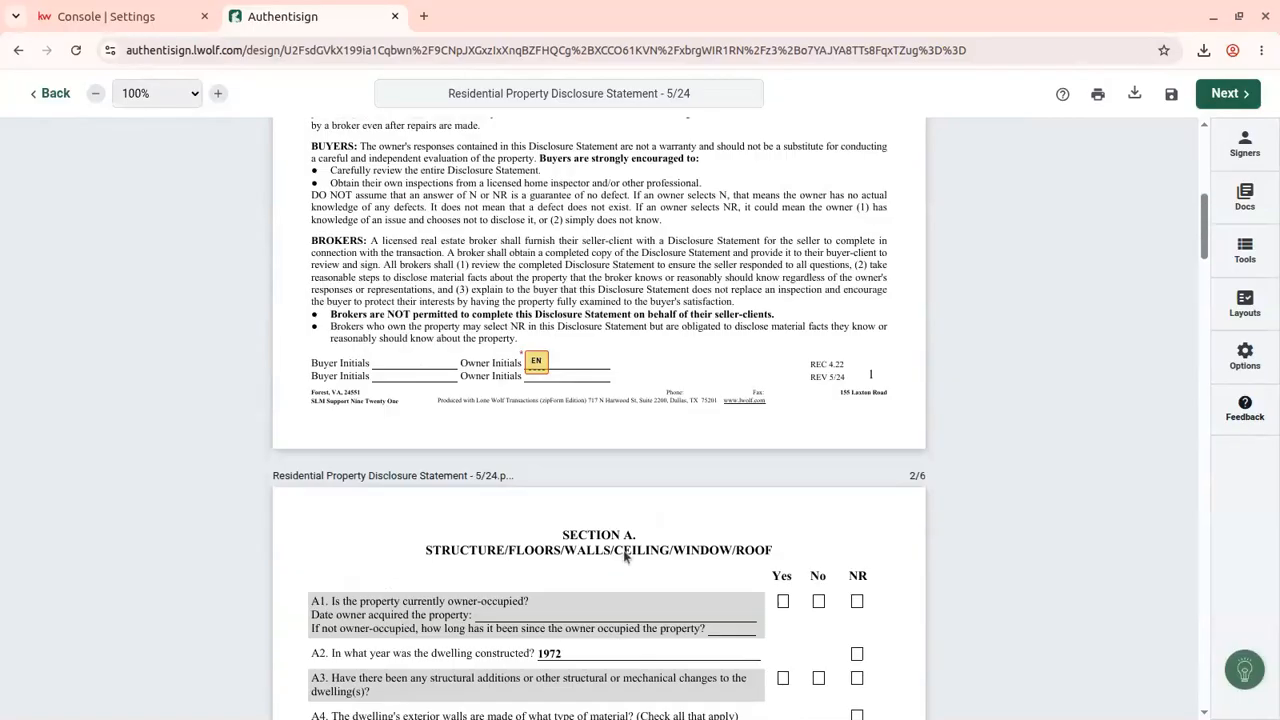
Place a seller Checkbox field over the Yes box of question A1 on page 2.
left_click(1249, 254)
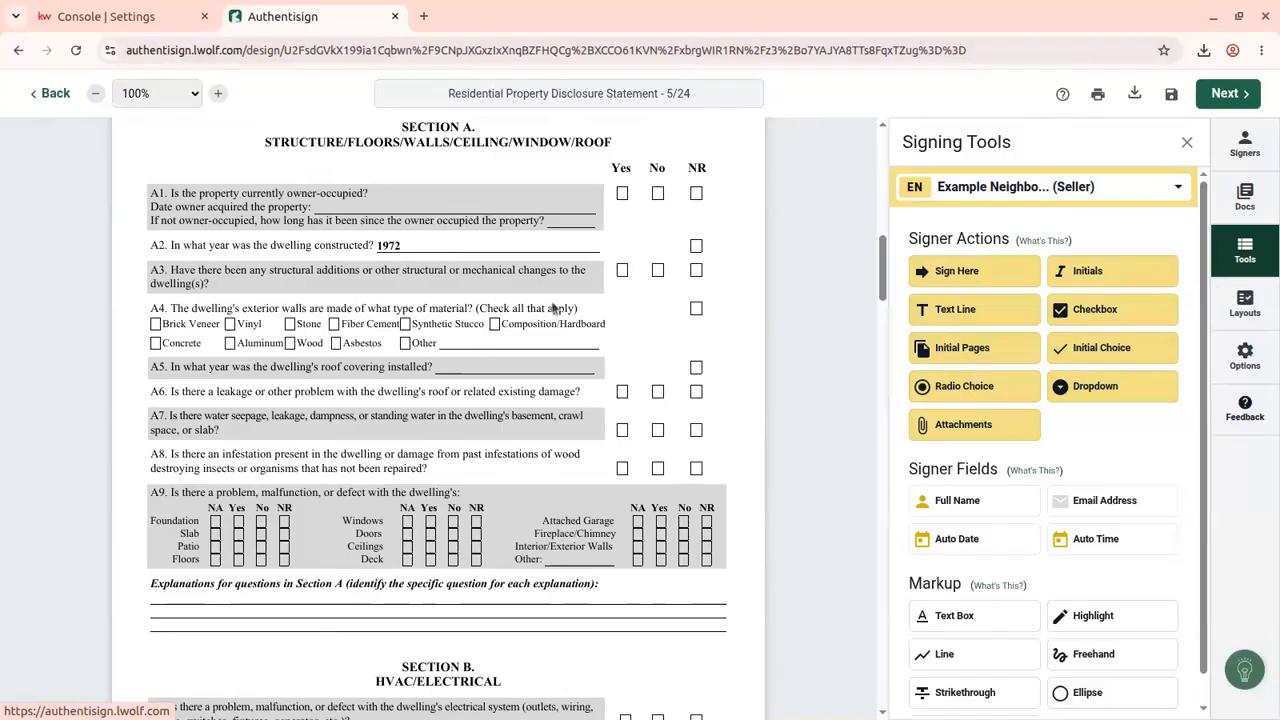
scroll(505, 310, "up", 5)
scroll(505, 310, "up", 2)
scroll(505, 310, "down", 5)
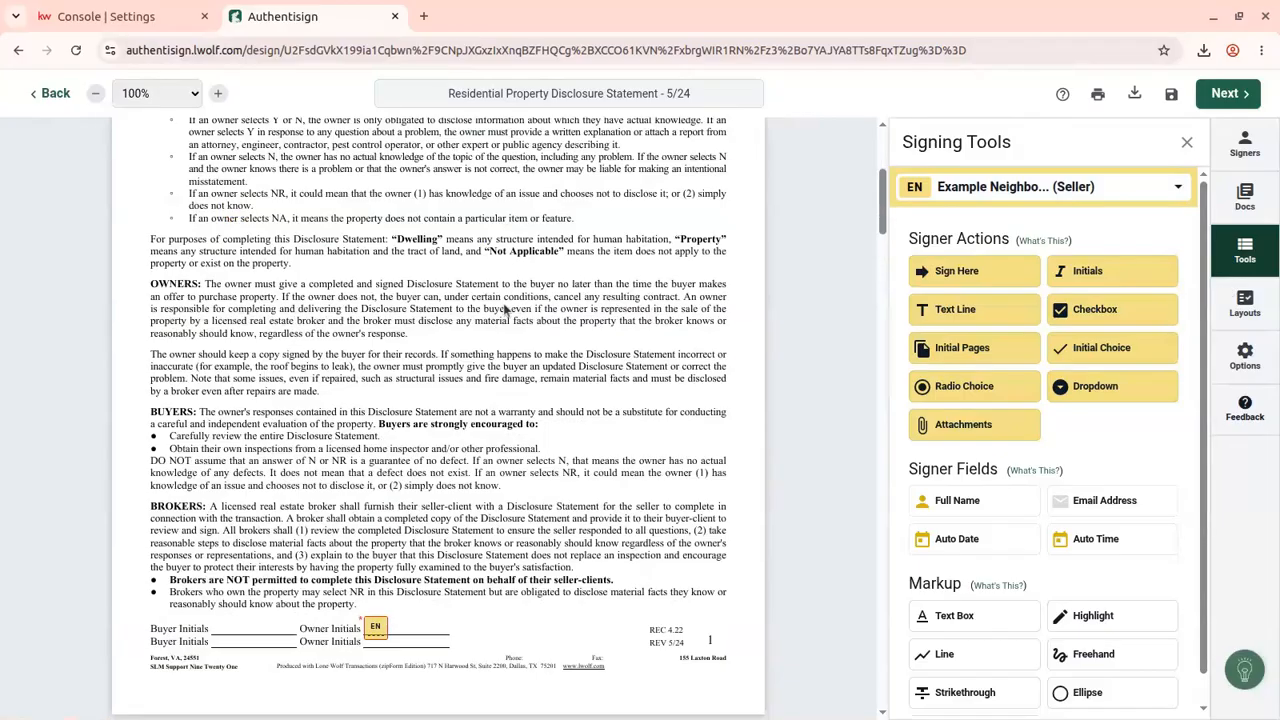
scroll(615, 370, "down", 2)
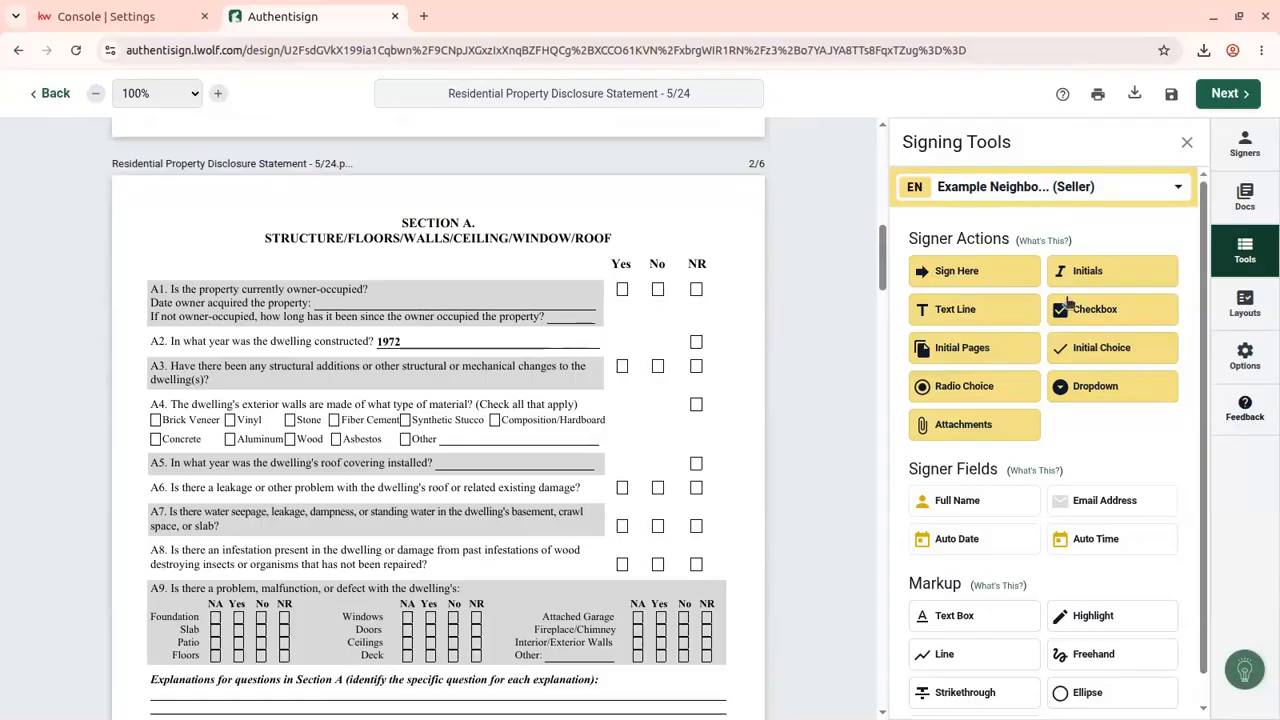
left_click_drag(1070, 312, 621, 288)
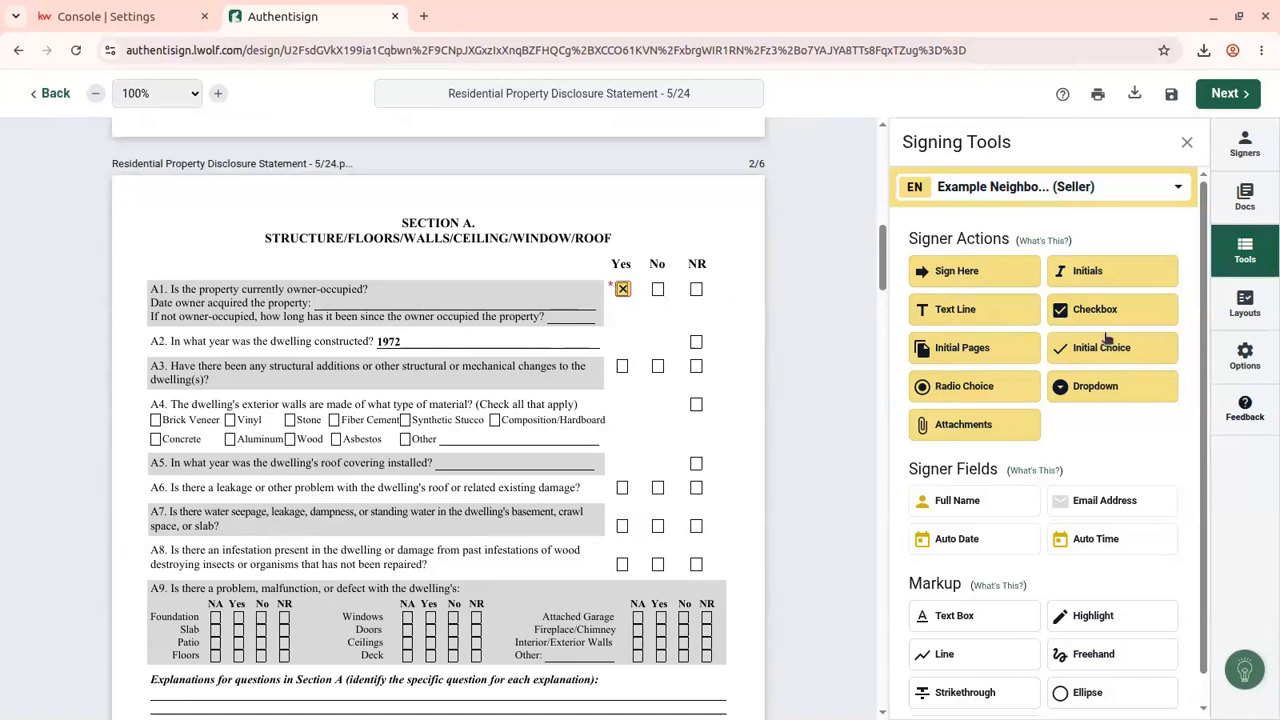
Add a seller Radio Choice group and place its two options over the Yes and No boxes of question A3.
left_click_drag(1003, 392, 430, 385)
left_click(463, 420)
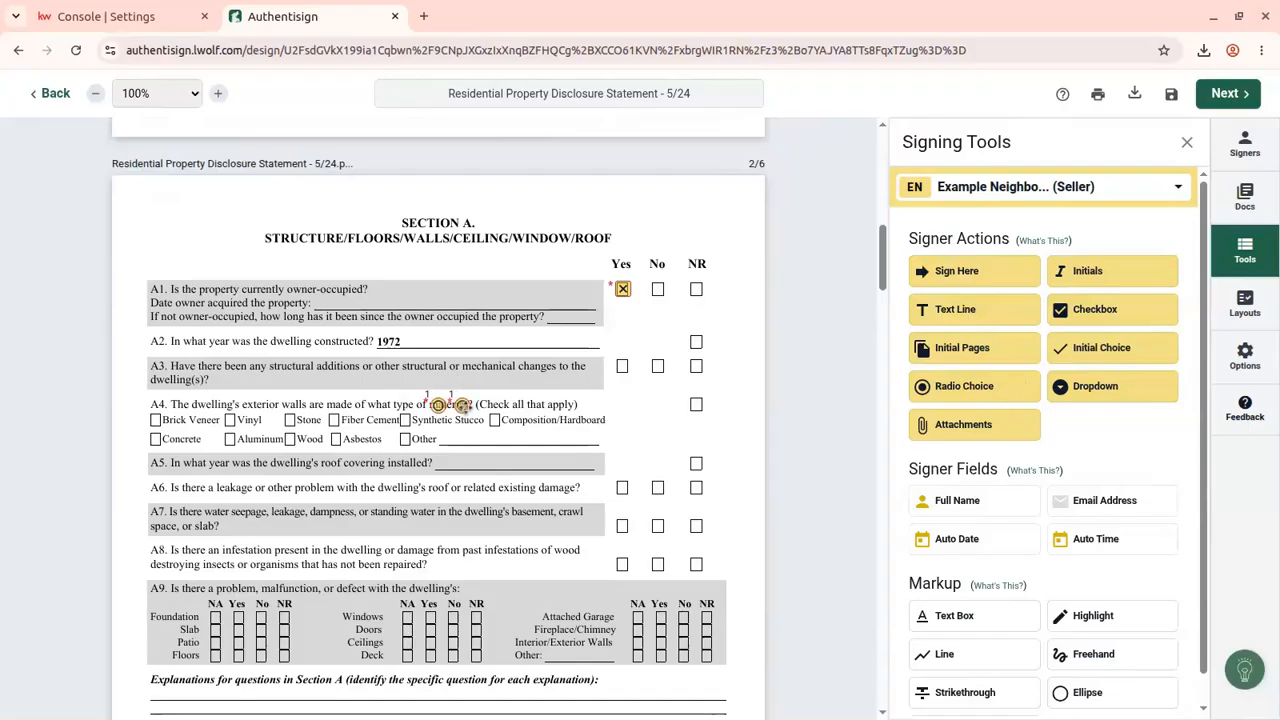
left_click(658, 366)
Add a checkbox over A1's No box, duplicate the Yes checkbox onto NR, and align the Yes checkbox with its box.
left_click(1128, 322)
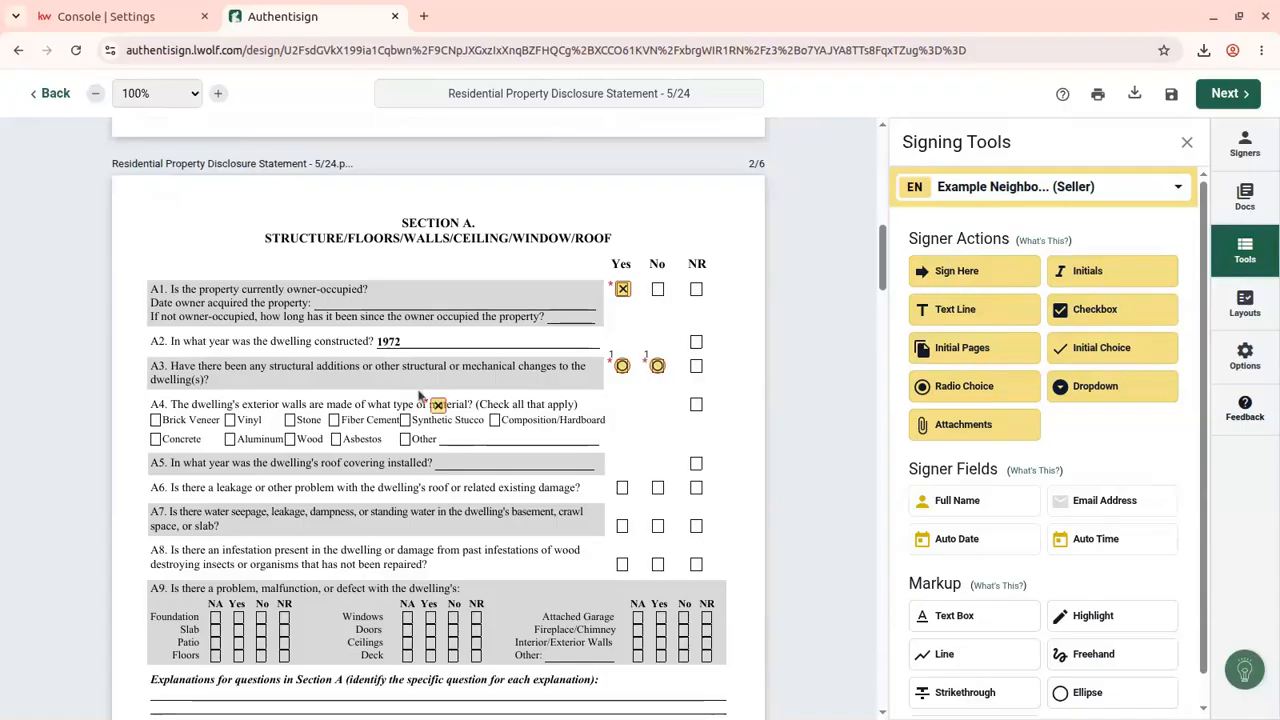
left_click(657, 289)
left_click(622, 289)
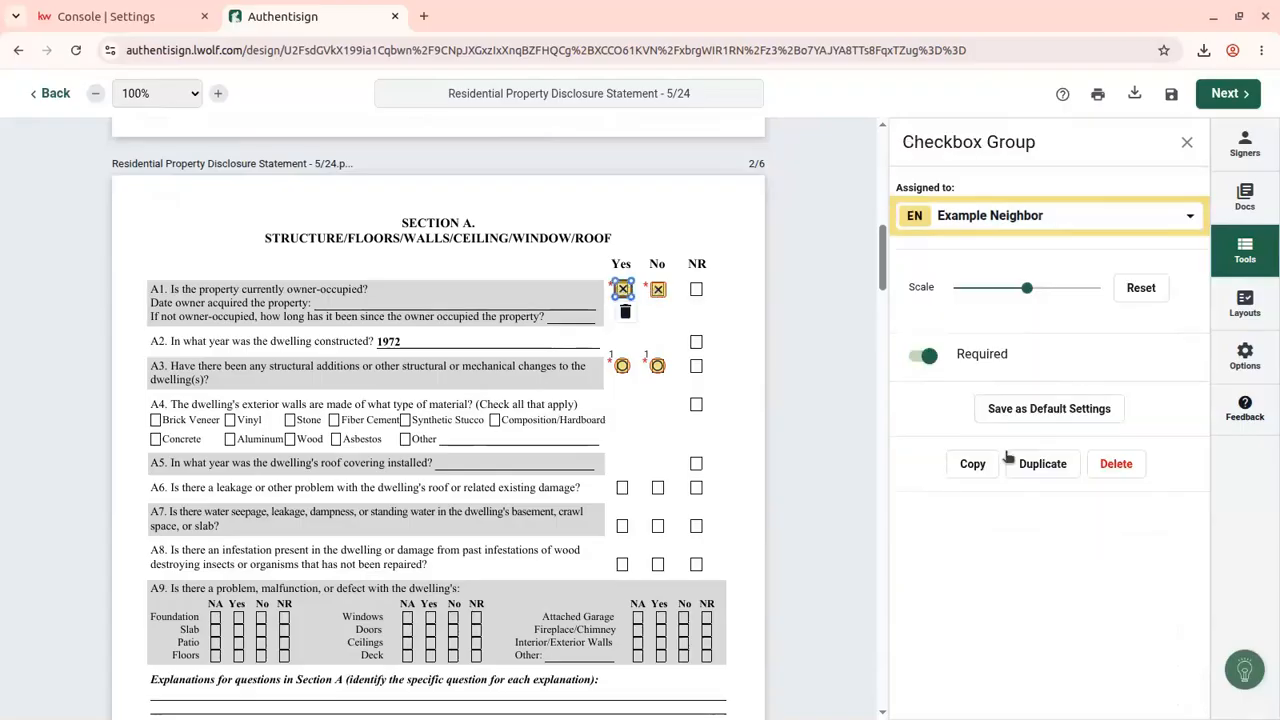
left_click(1037, 465)
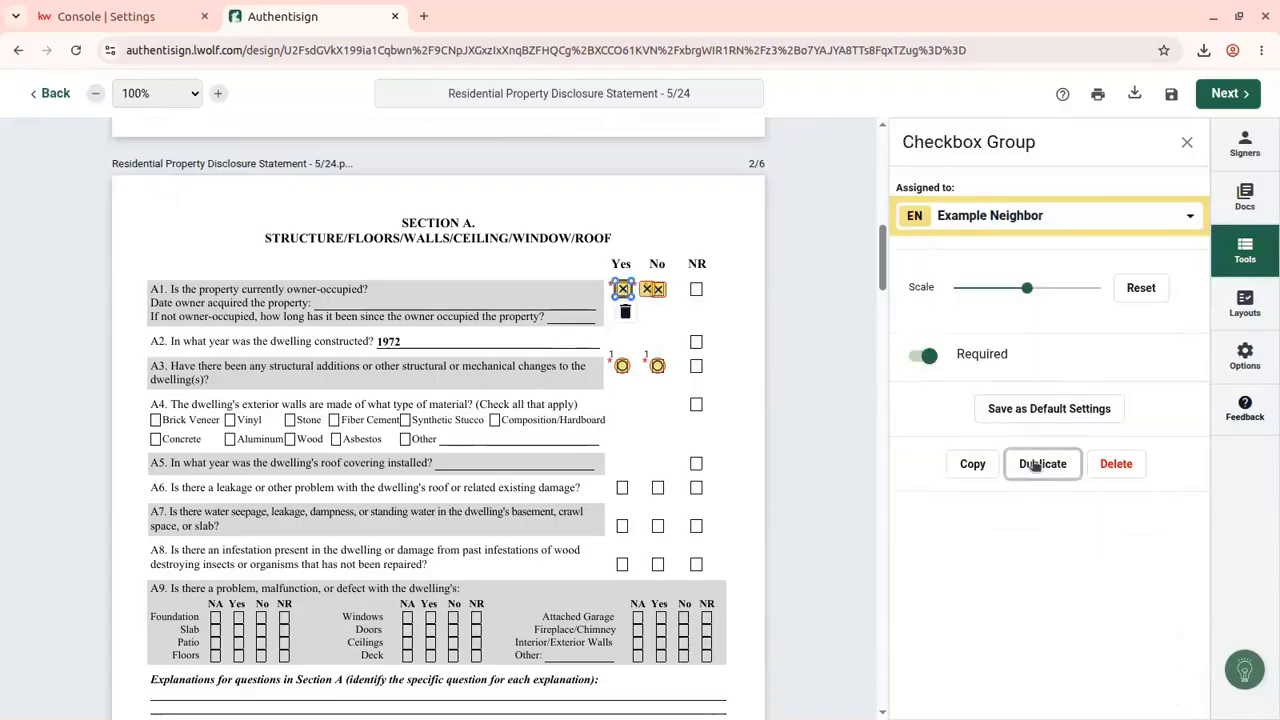
left_click_drag(648, 289, 694, 289)
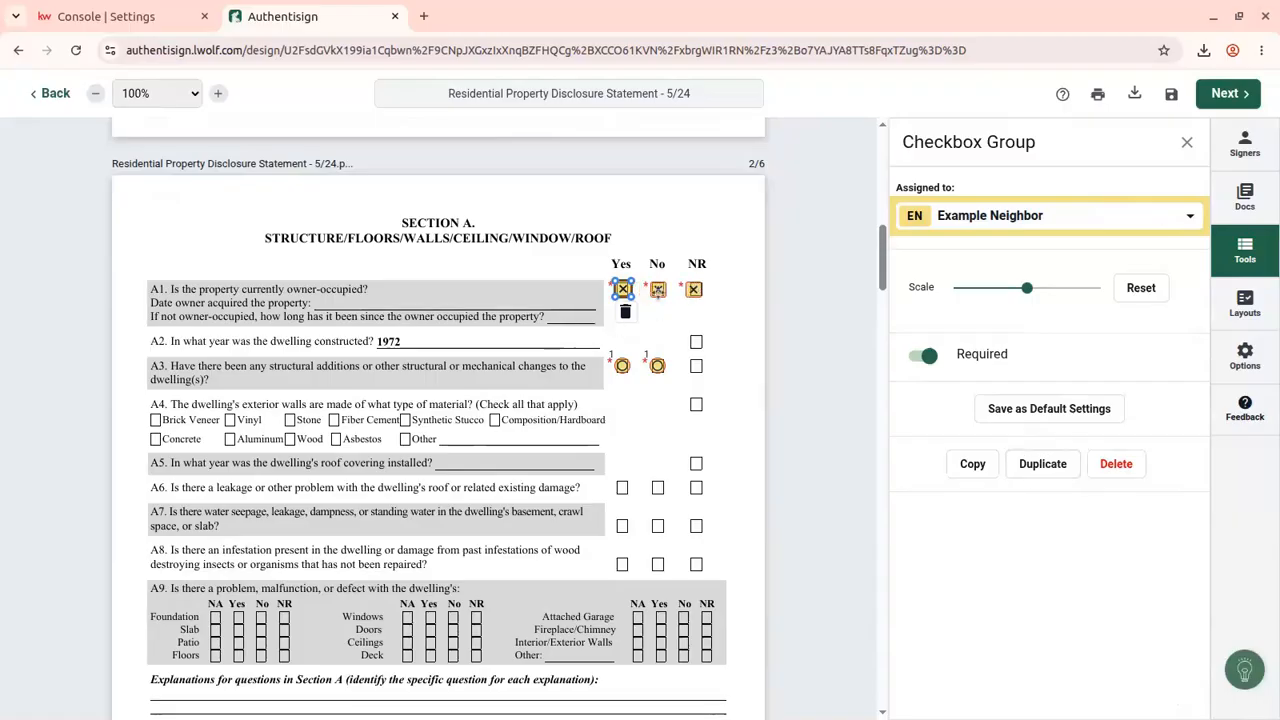
mouse_move(625, 288)
left_mouse_down()
mouse_move(642, 300)
mouse_move(624, 290)
left_mouse_up()
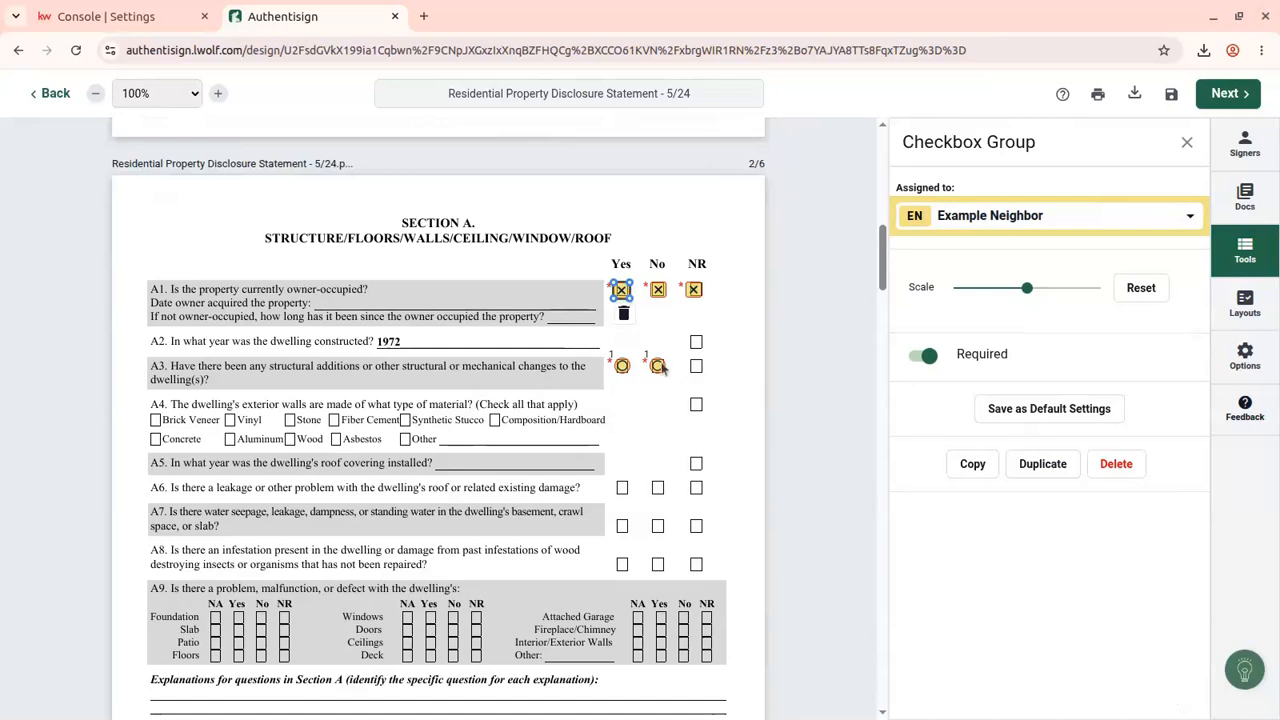
Add a third option to the A3 radio group and place it over the NR box.
left_click(621, 366)
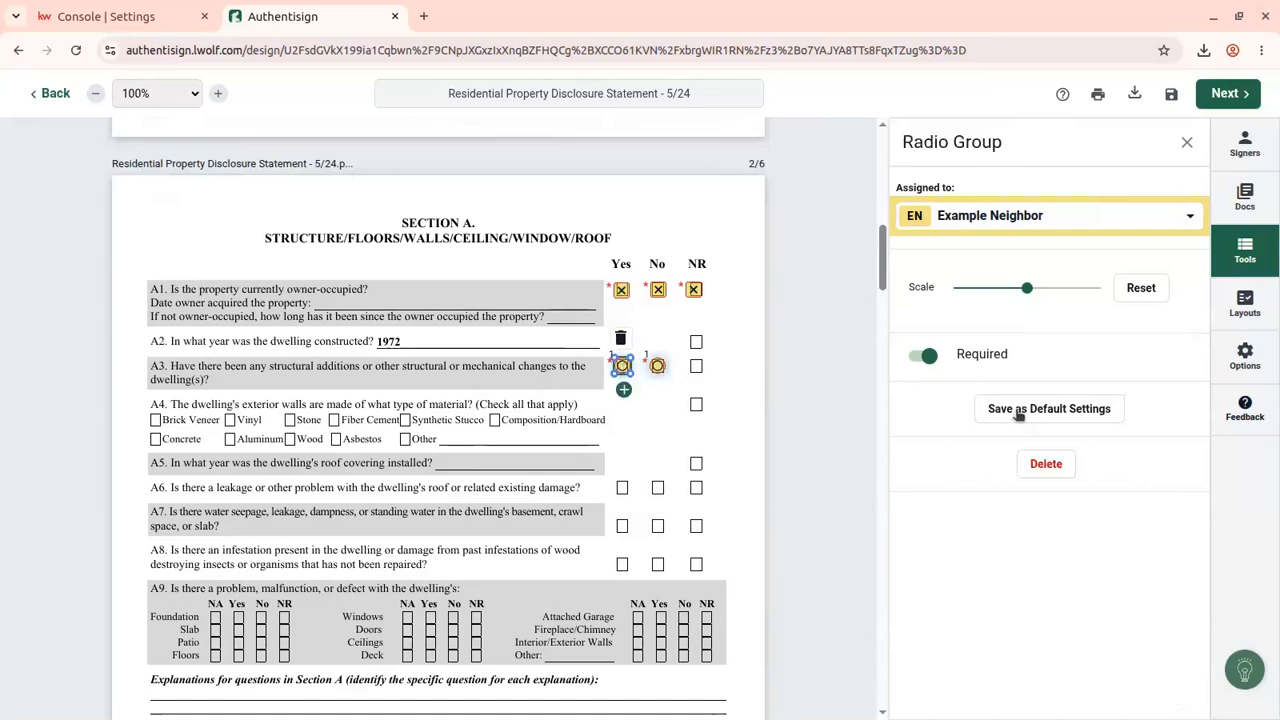
left_click(624, 390)
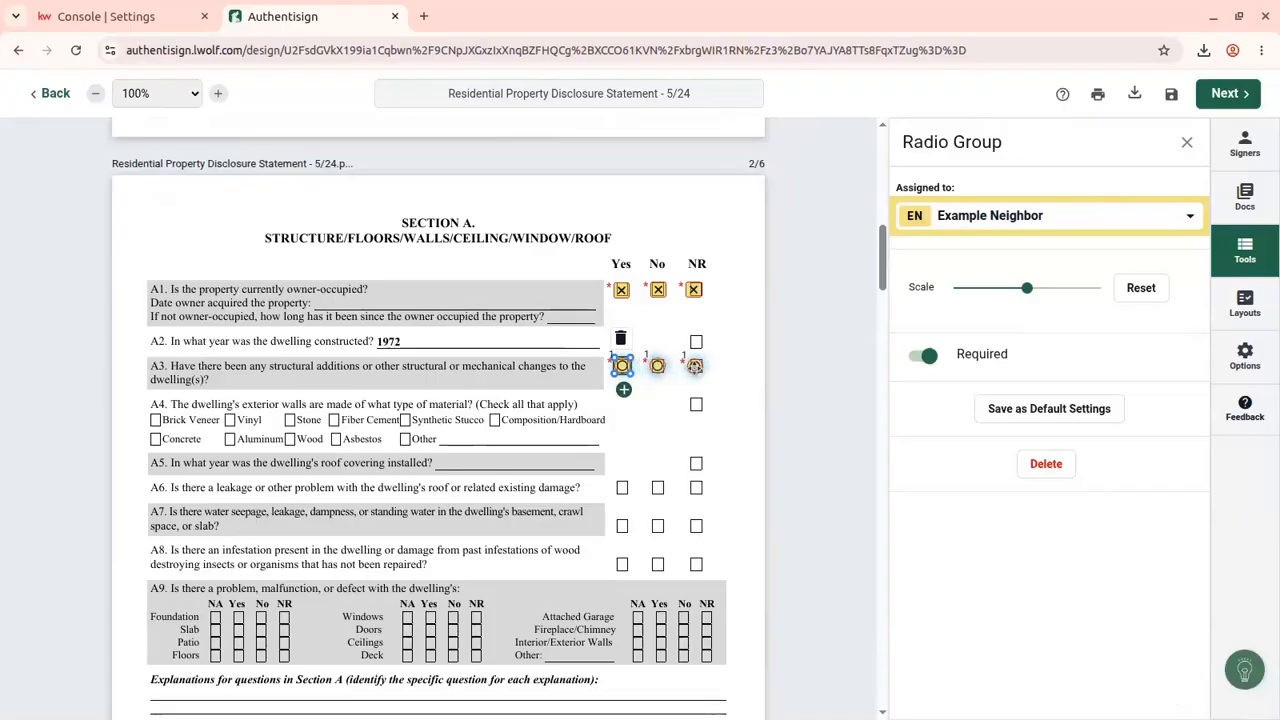
left_click(695, 366)
left_click(843, 364)
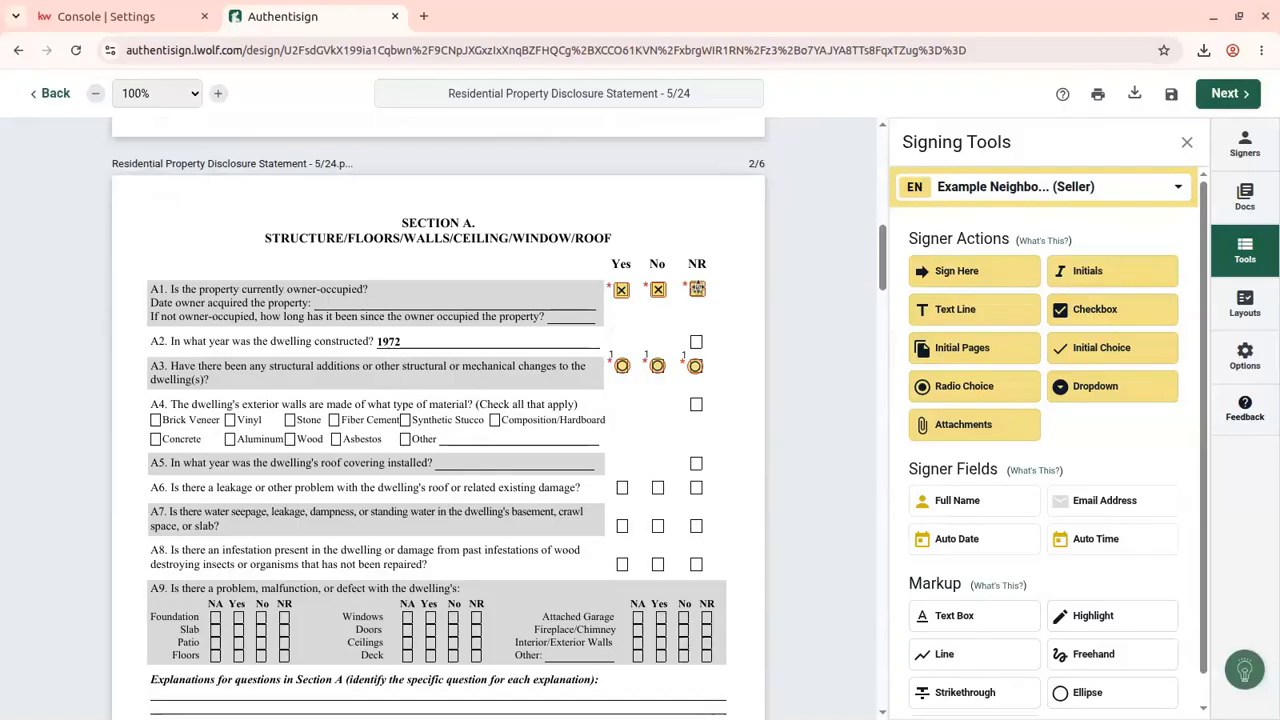
Make the seller's Yes checkbox for question A1 optional instead of required.
right_click(696, 289)
left_click(723, 426)
left_click(621, 290)
left_click(928, 355)
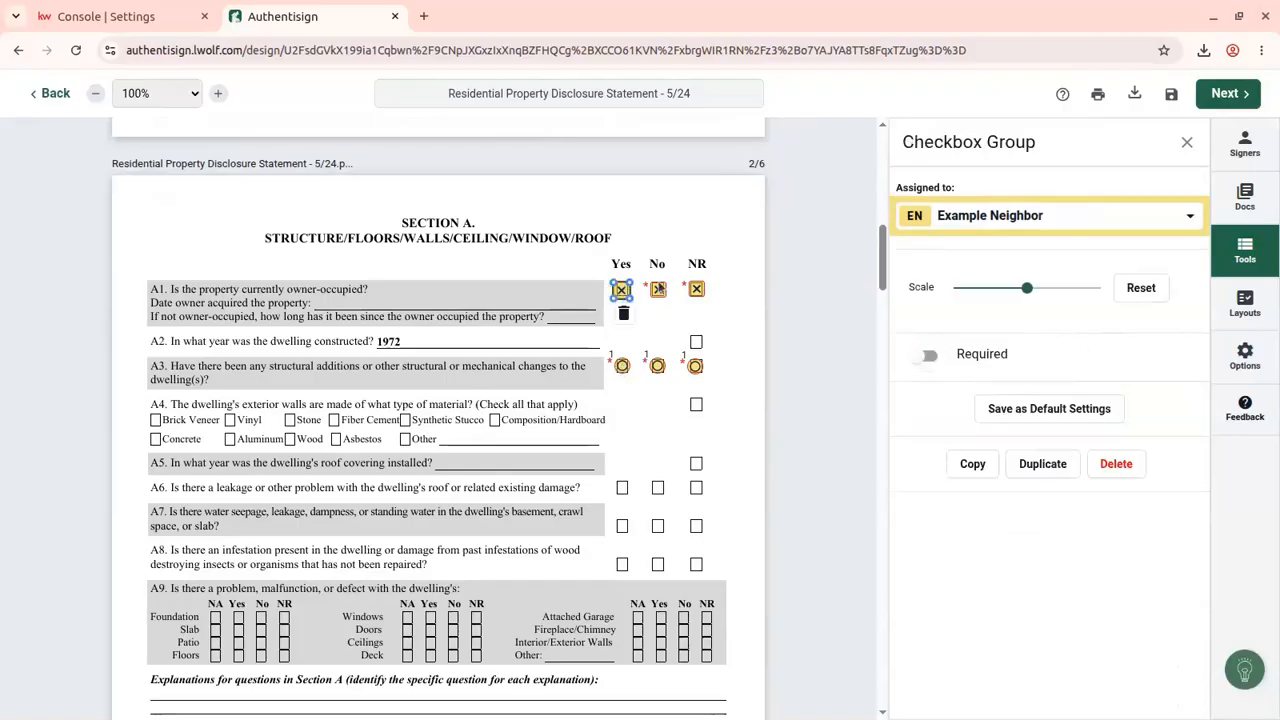
Make the seller's No and NR checkboxes for question A1 optional, and save the settings as the checkbox default.
left_click(658, 289)
left_click(928, 355)
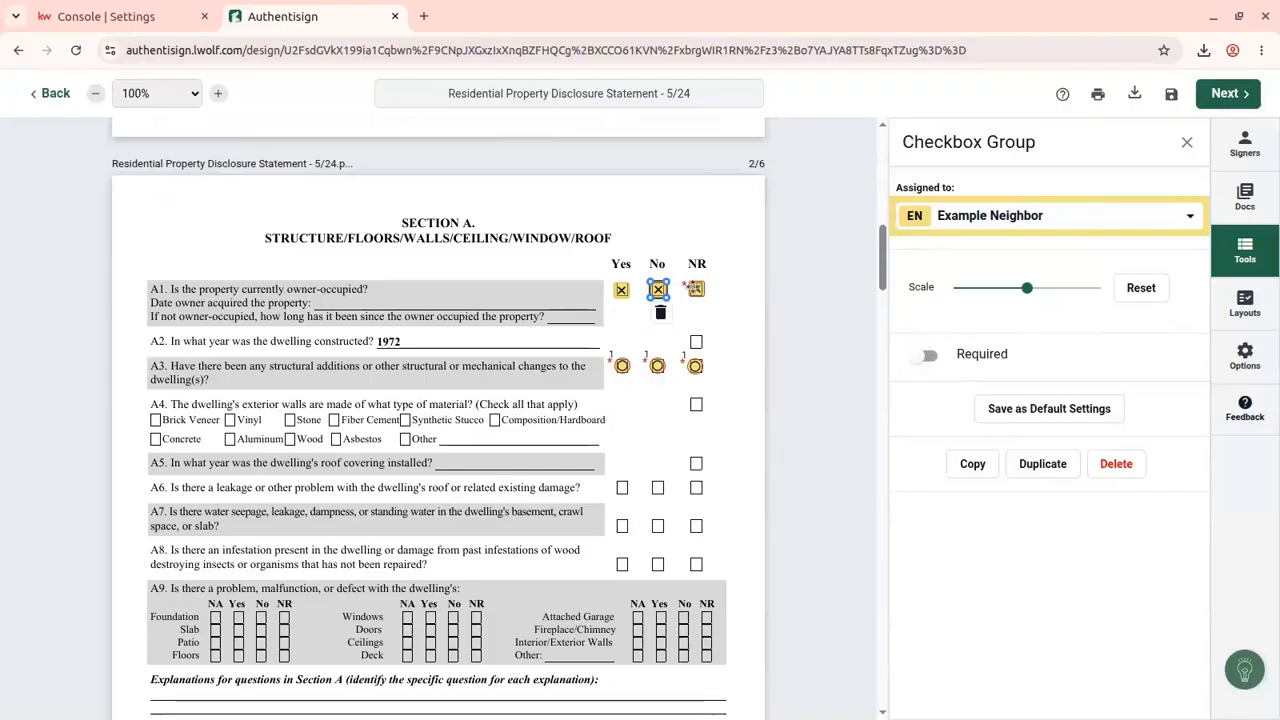
left_click(696, 289)
left_click(928, 355)
left_click(1010, 410)
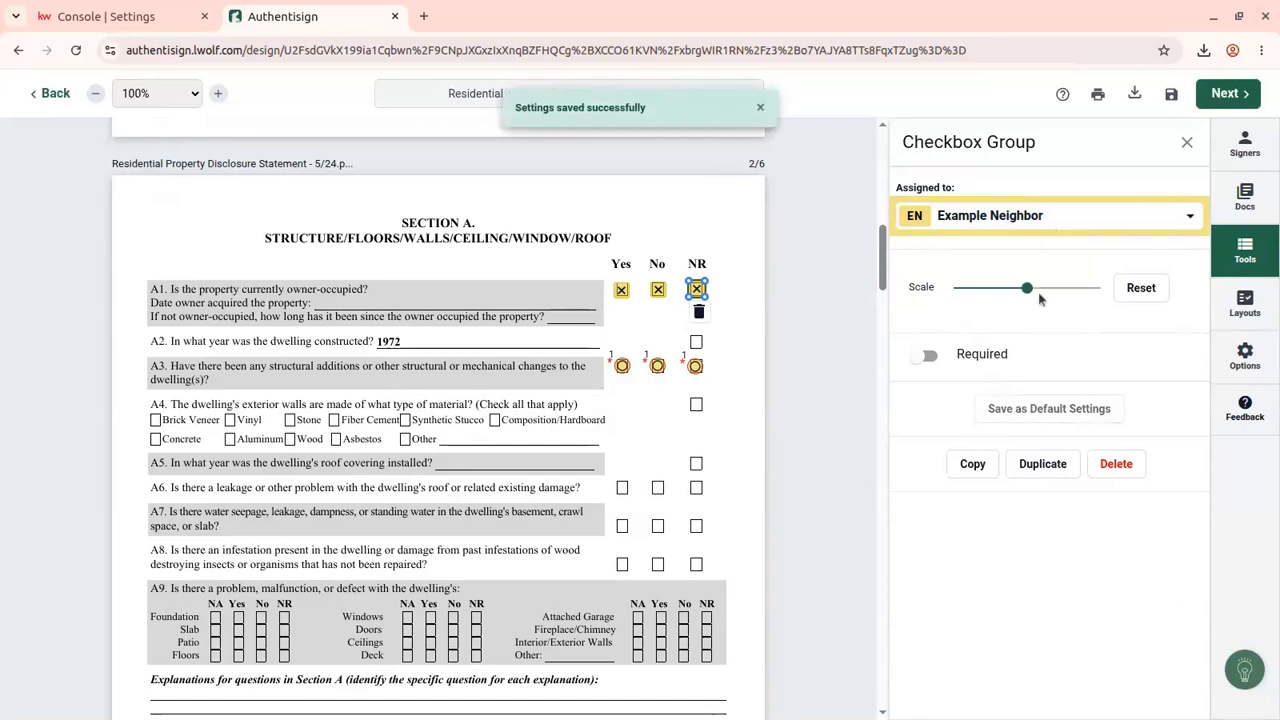
Add a seller checkbox over the NR box of question A2.
left_click(1240, 256)
left_click(1080, 314)
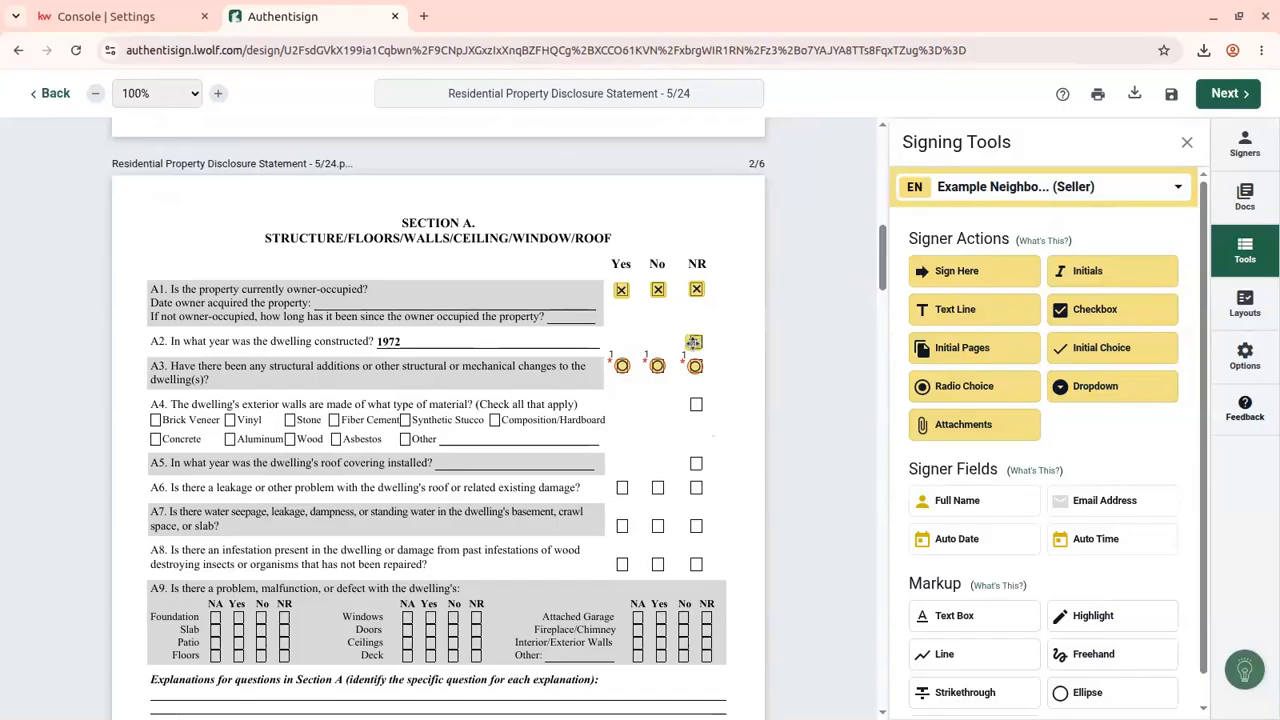
left_click(694, 342)
Add a seller text line on the Other blank of question A4.
scroll(516, 410, "down", 1)
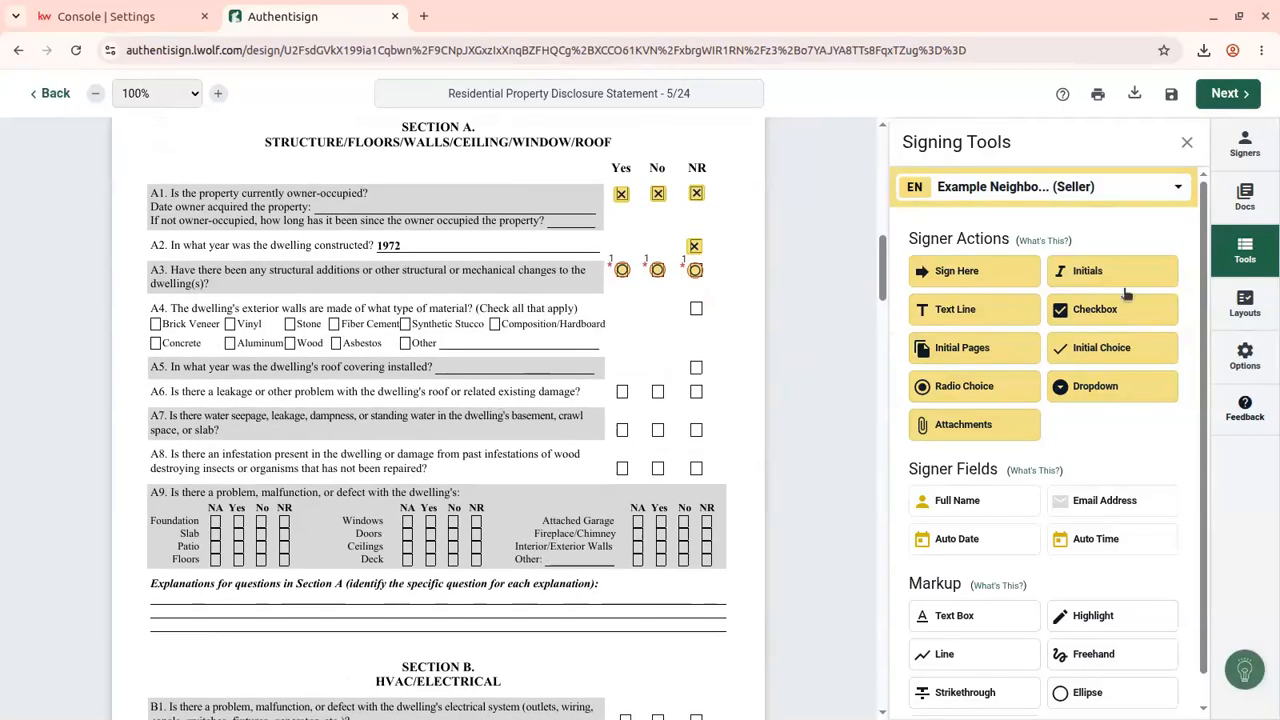
left_click(955, 309)
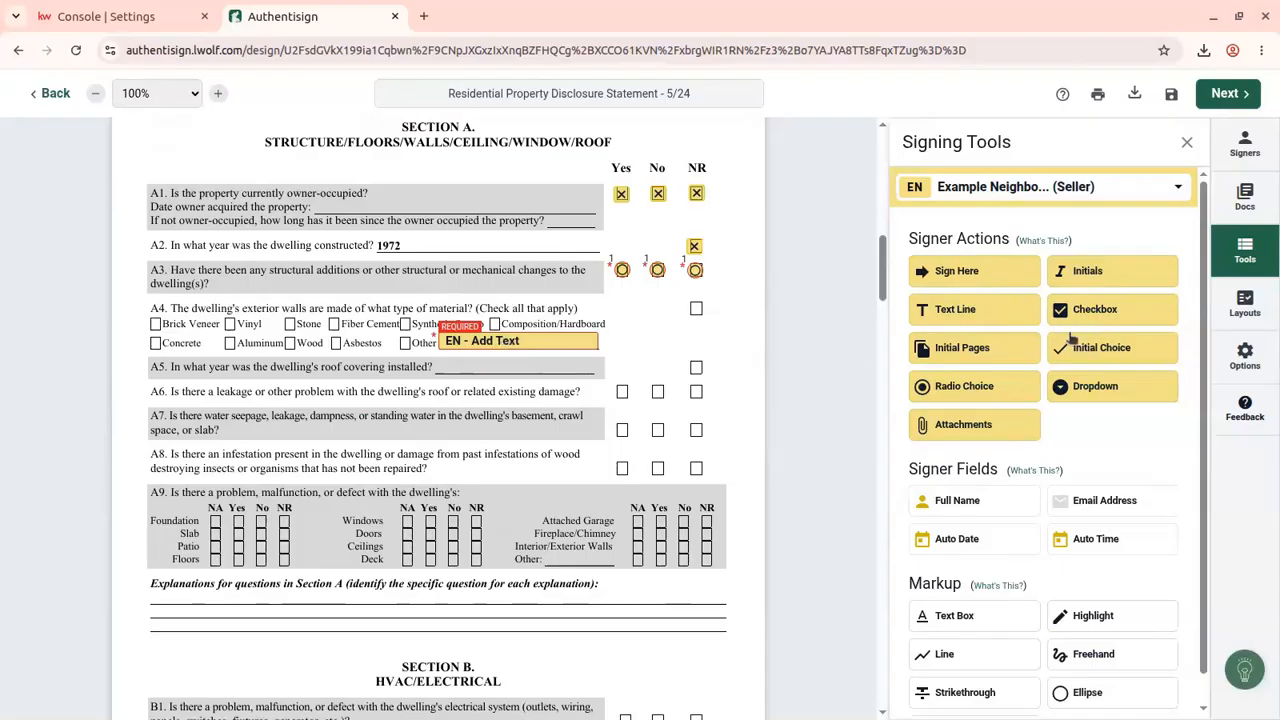
left_click(1108, 347)
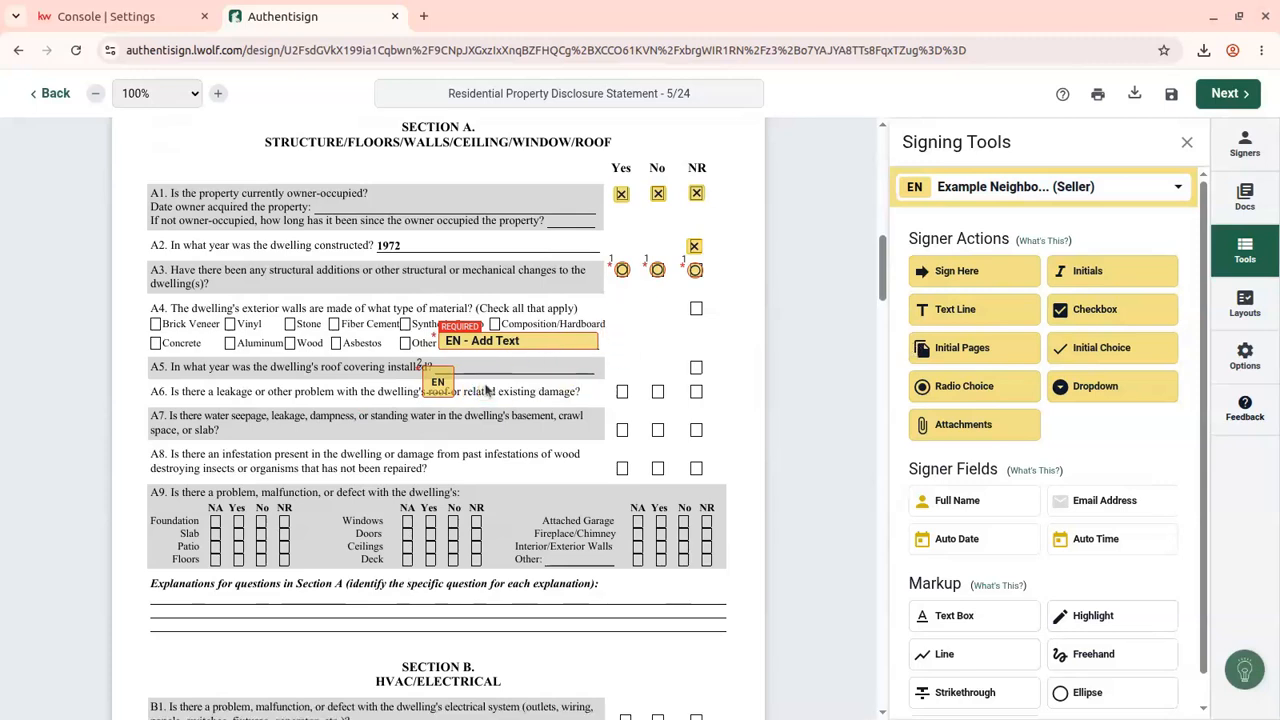
left_click(438, 382)
key("Delete")
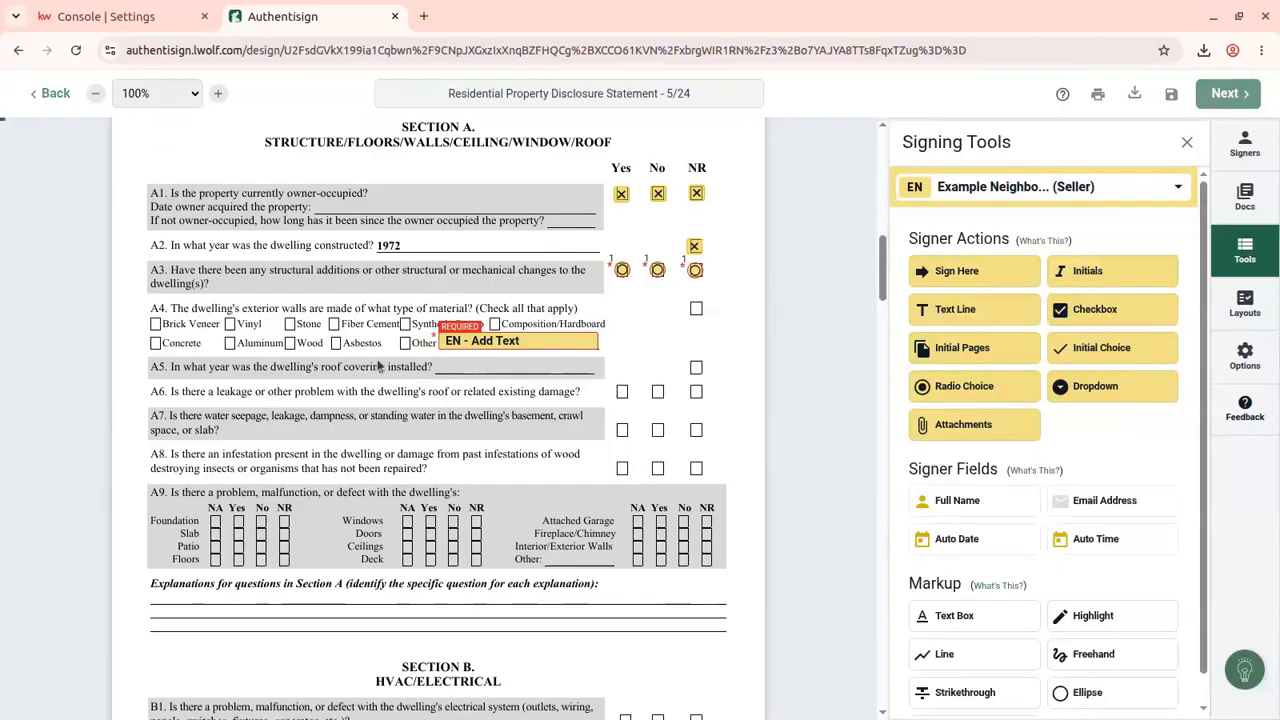
Make the seller's text line on A4's Other blank optional instead of required.
left_click(536, 343)
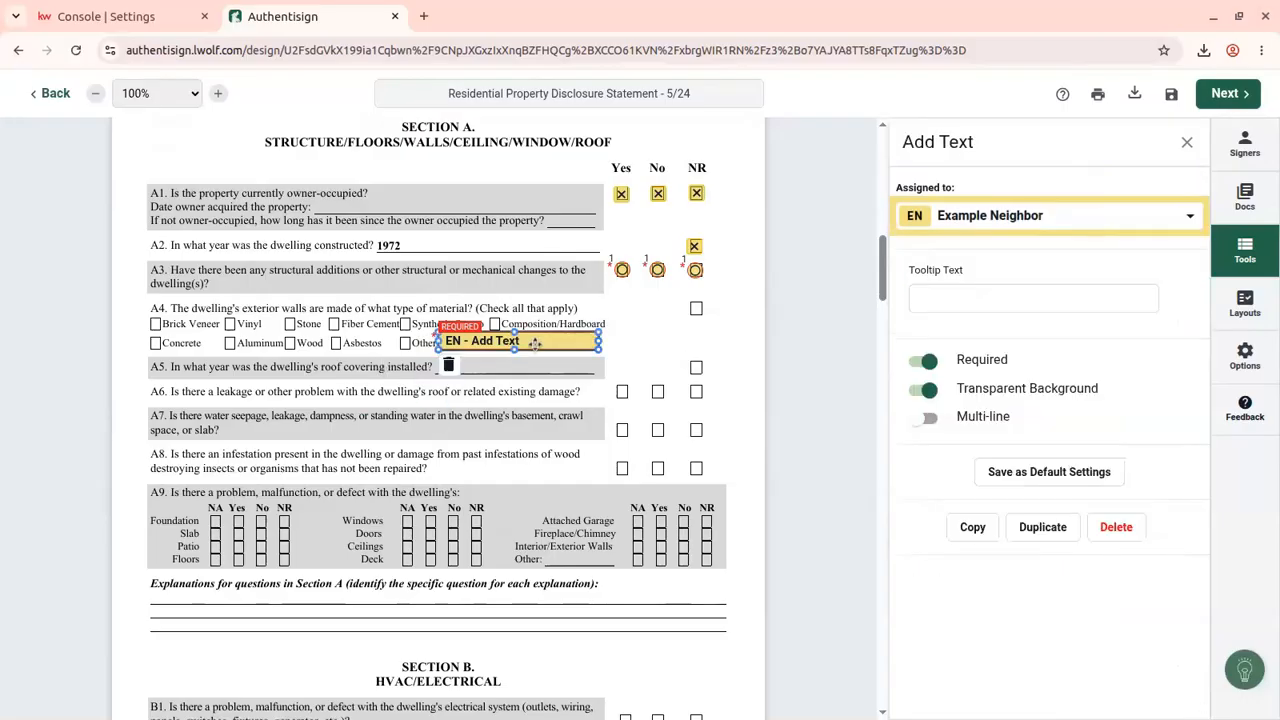
left_click(928, 361)
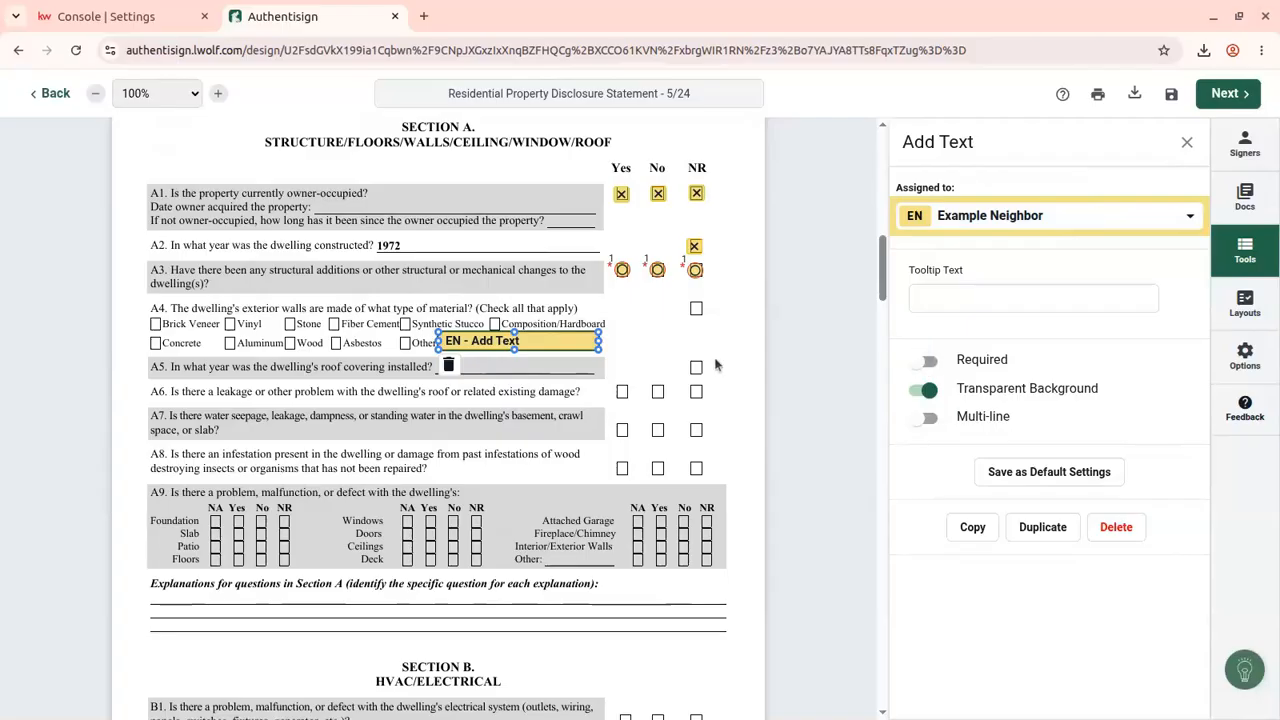
left_click(650, 348)
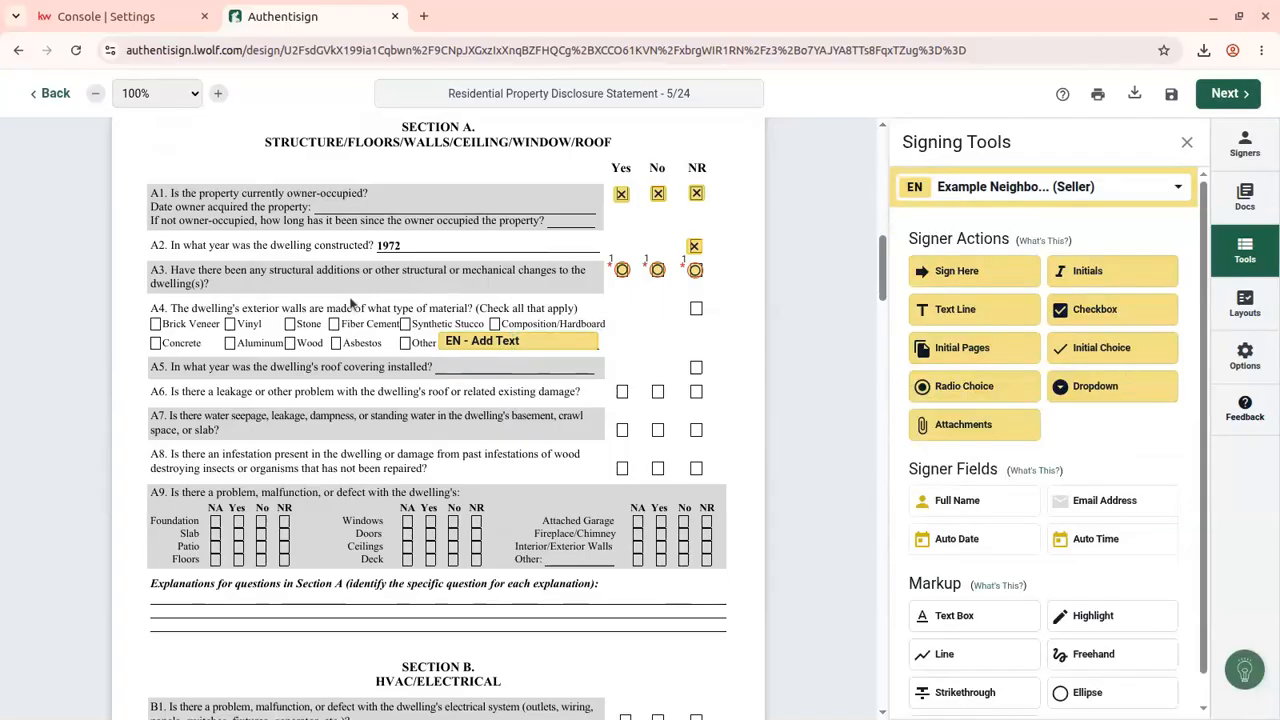
Add an optional seller text line on question A5's blank and save its settings as the text line default.
left_click(998, 317)
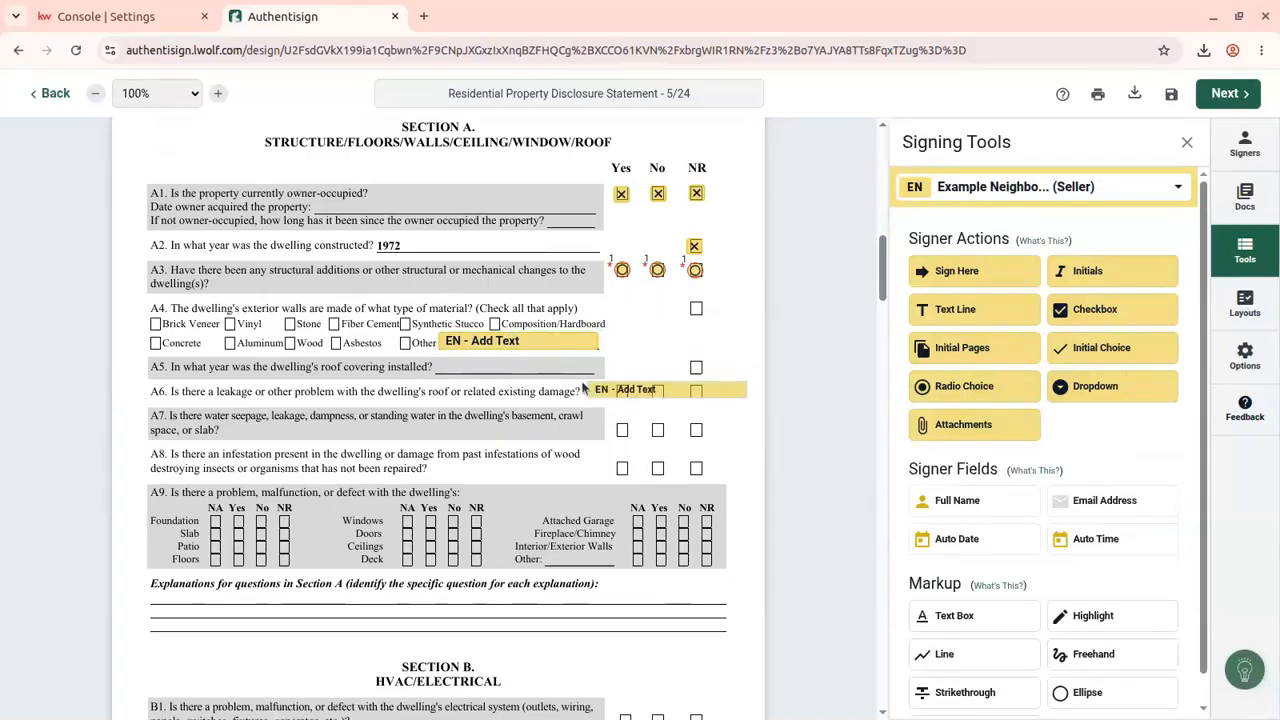
left_click(440, 364)
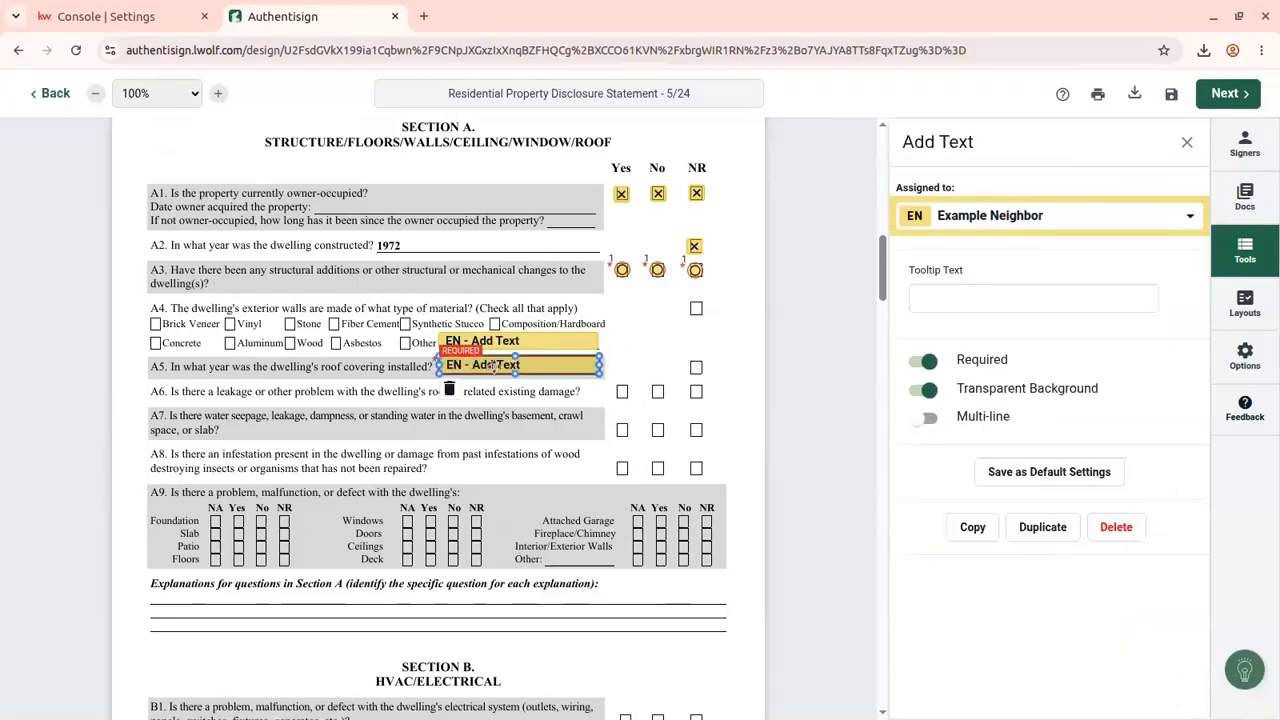
left_click(925, 361)
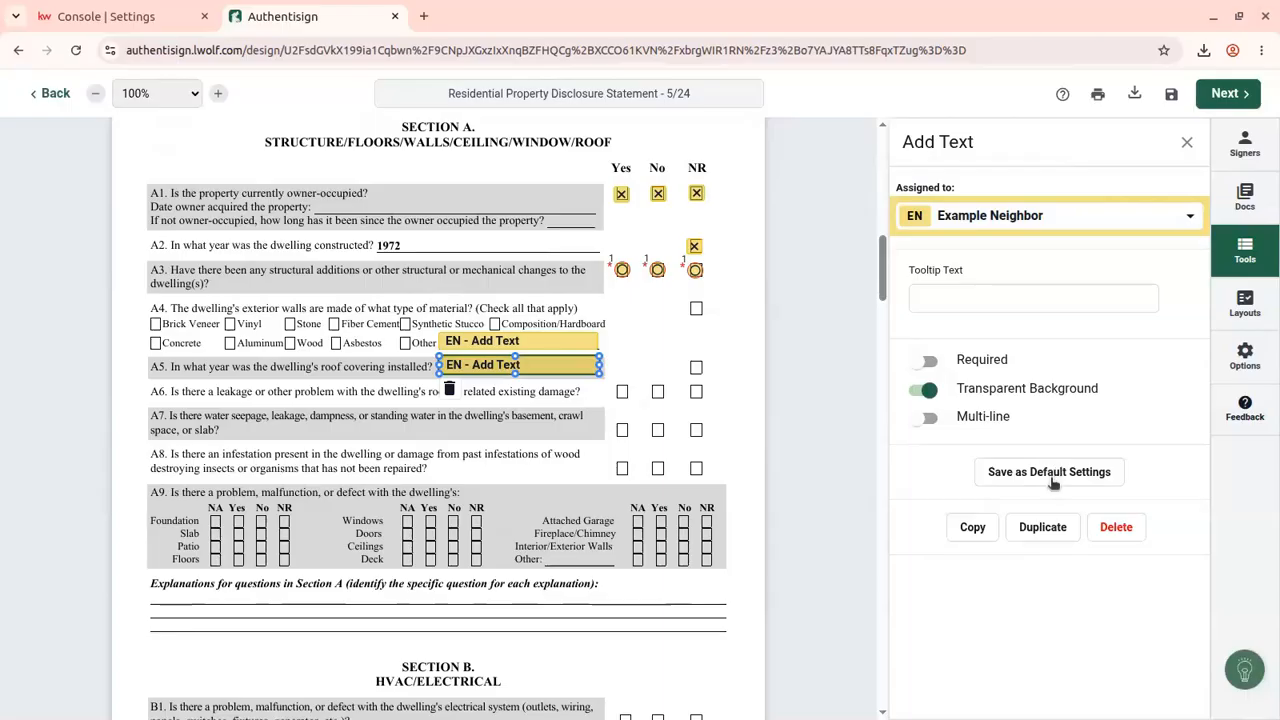
left_click(1050, 482)
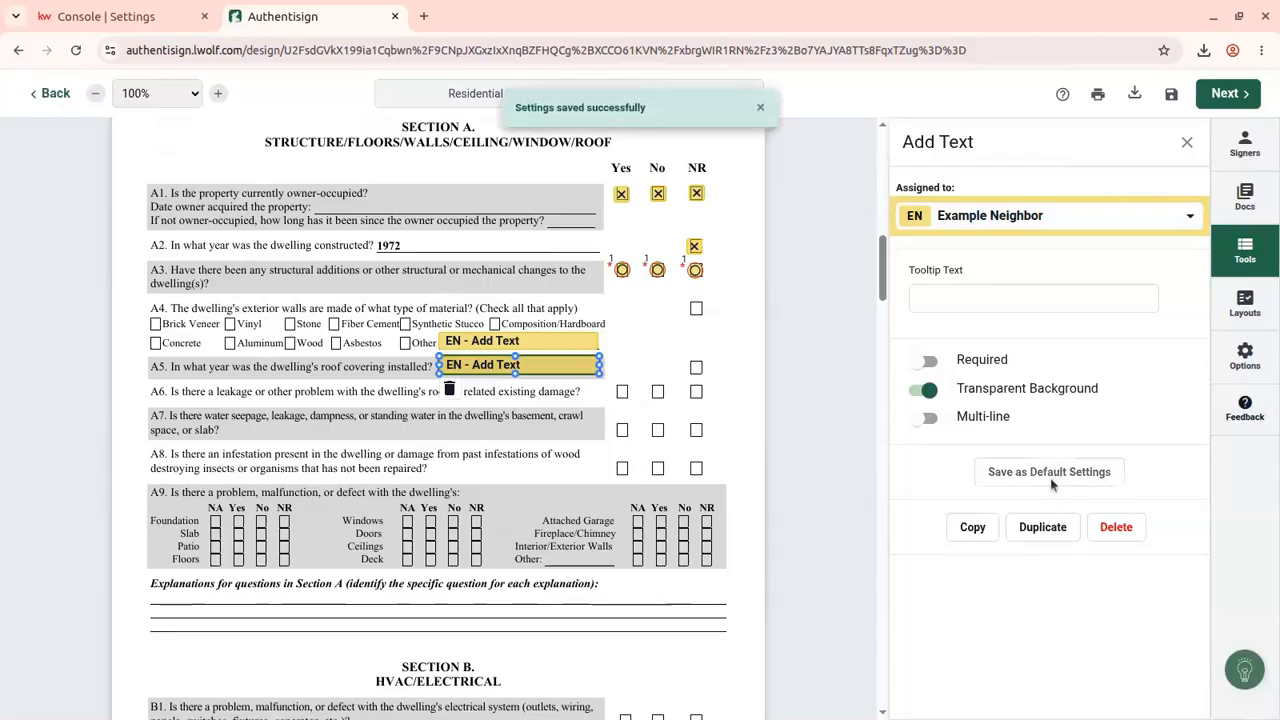
left_click(1000, 216)
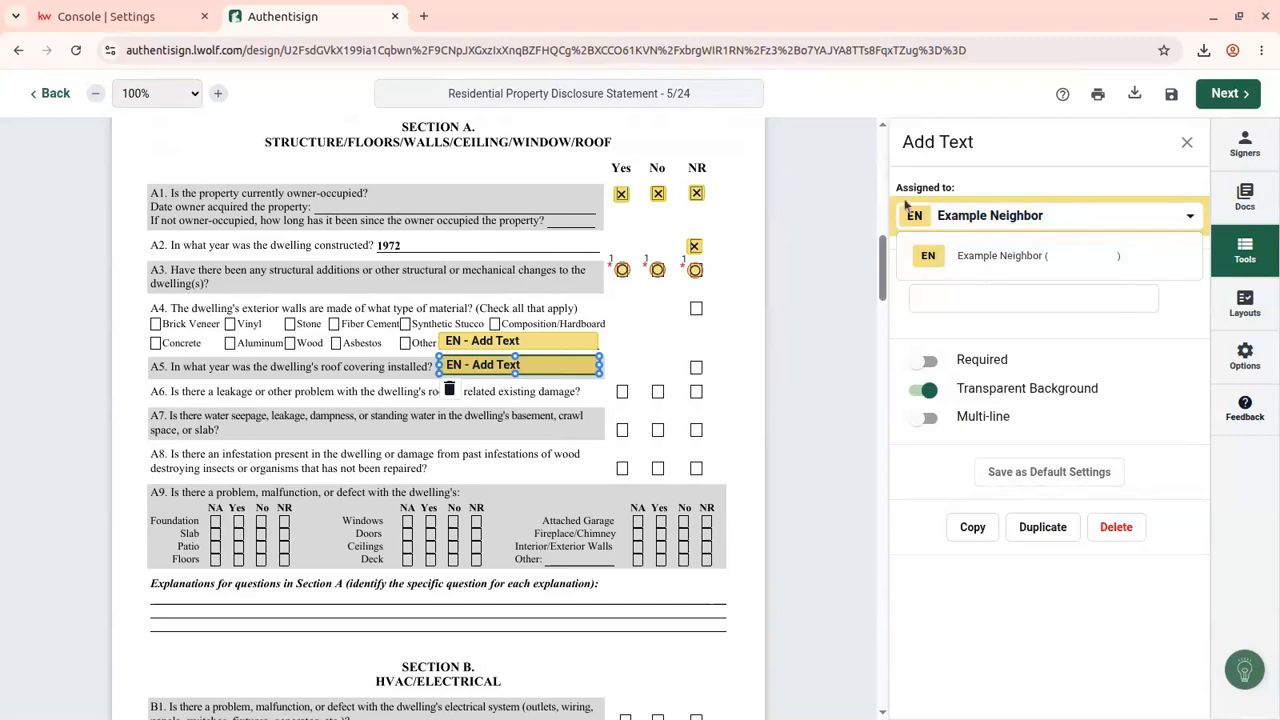
left_click(987, 186)
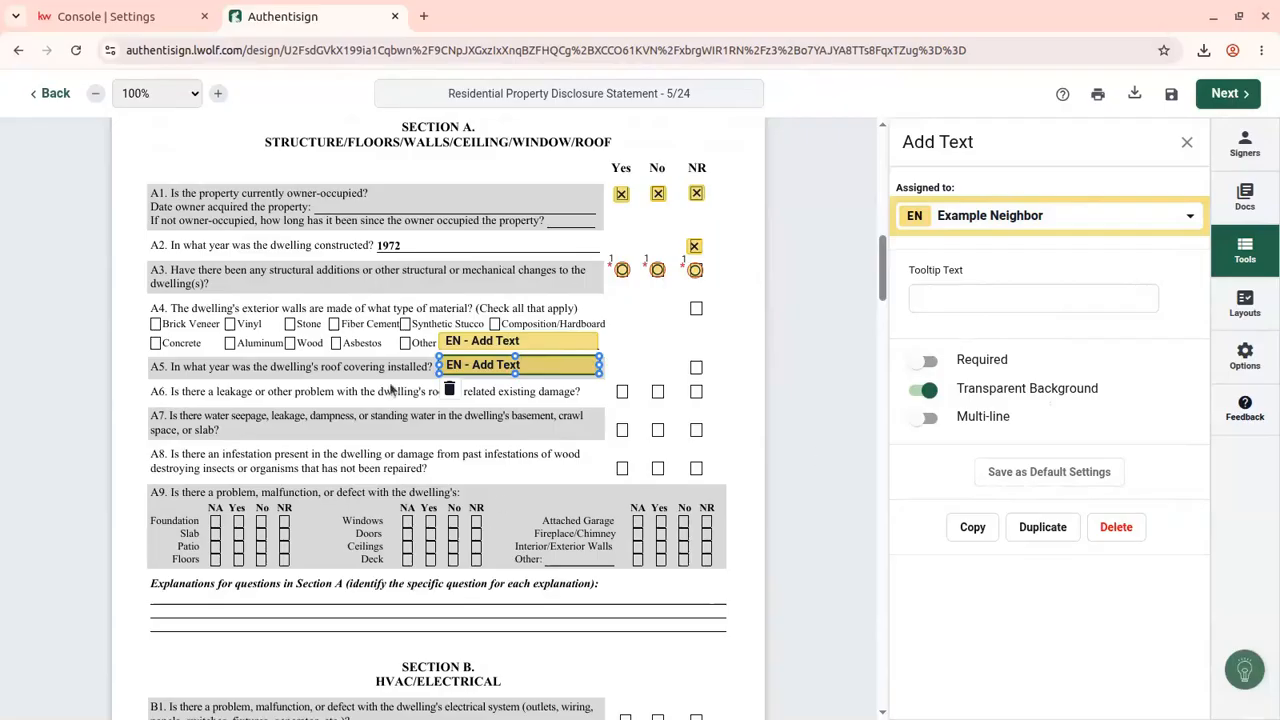
left_click(984, 221)
left_click(1064, 262)
left_click(1188, 145)
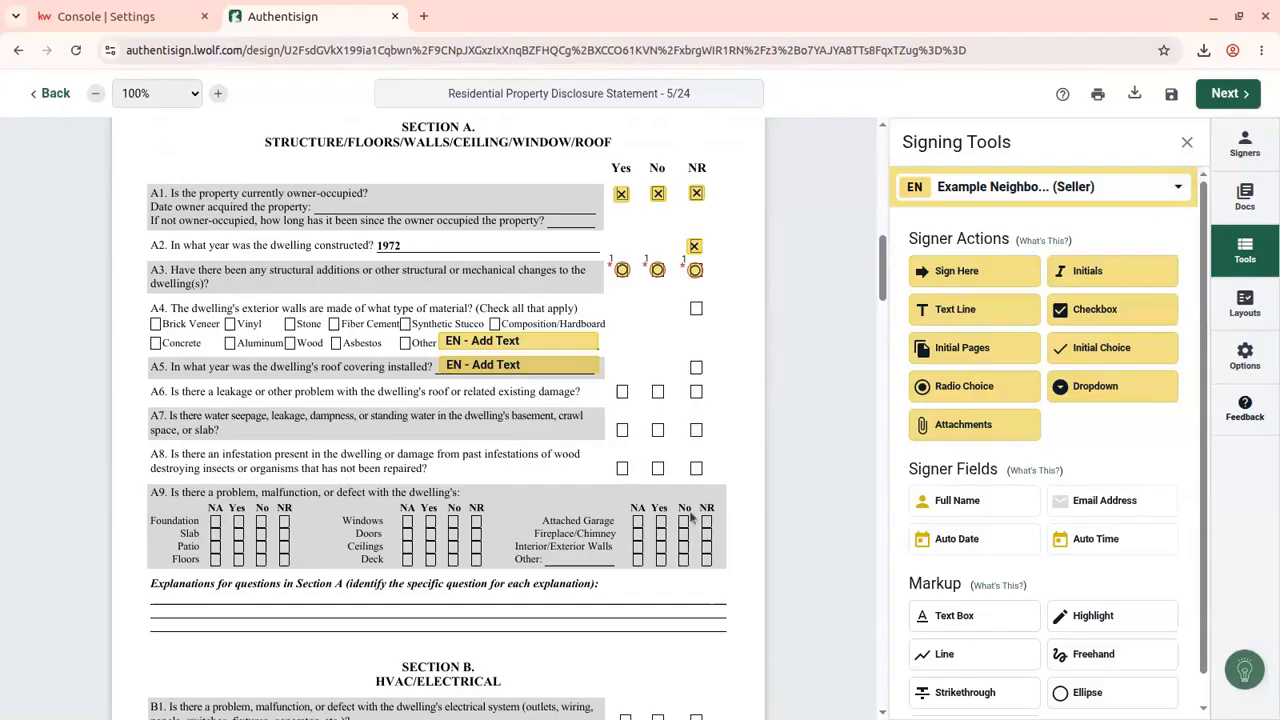
Add a seller text line under Section A's explanations heading, make it multi-line, and stretch it over all the blank lines.
scroll(495, 310, "down", 1)
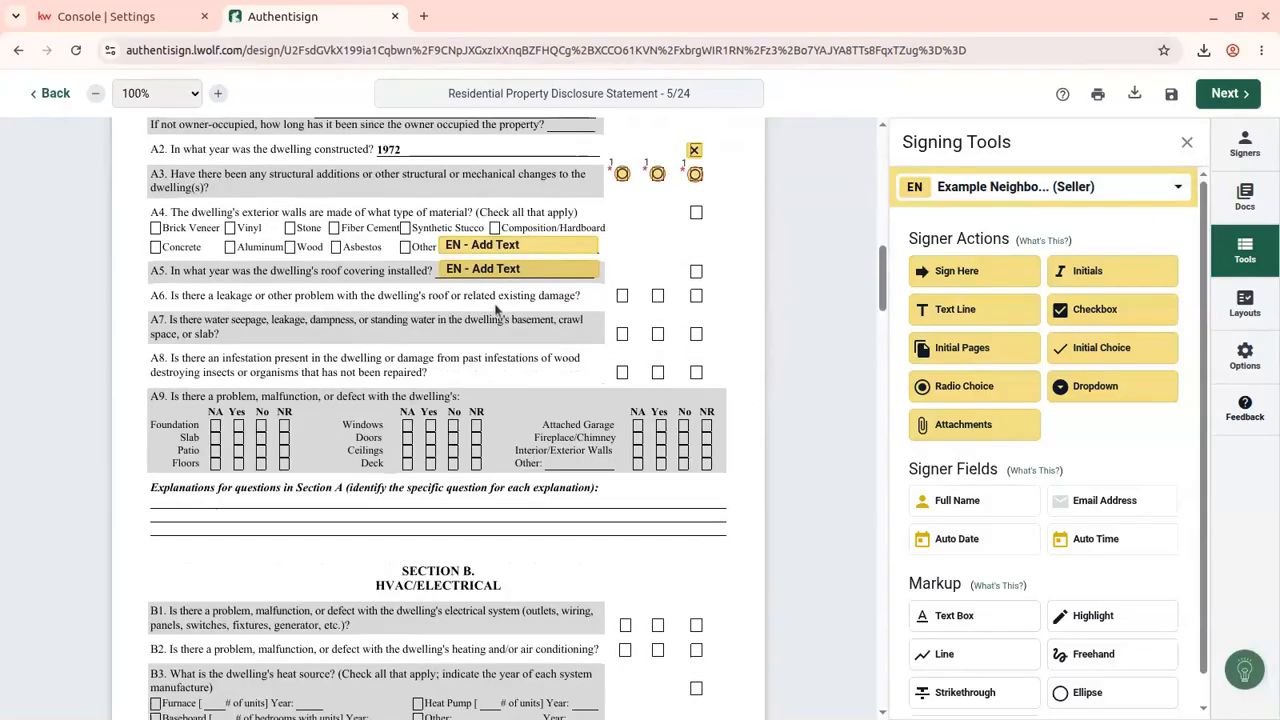
scroll(495, 310, "down", 9)
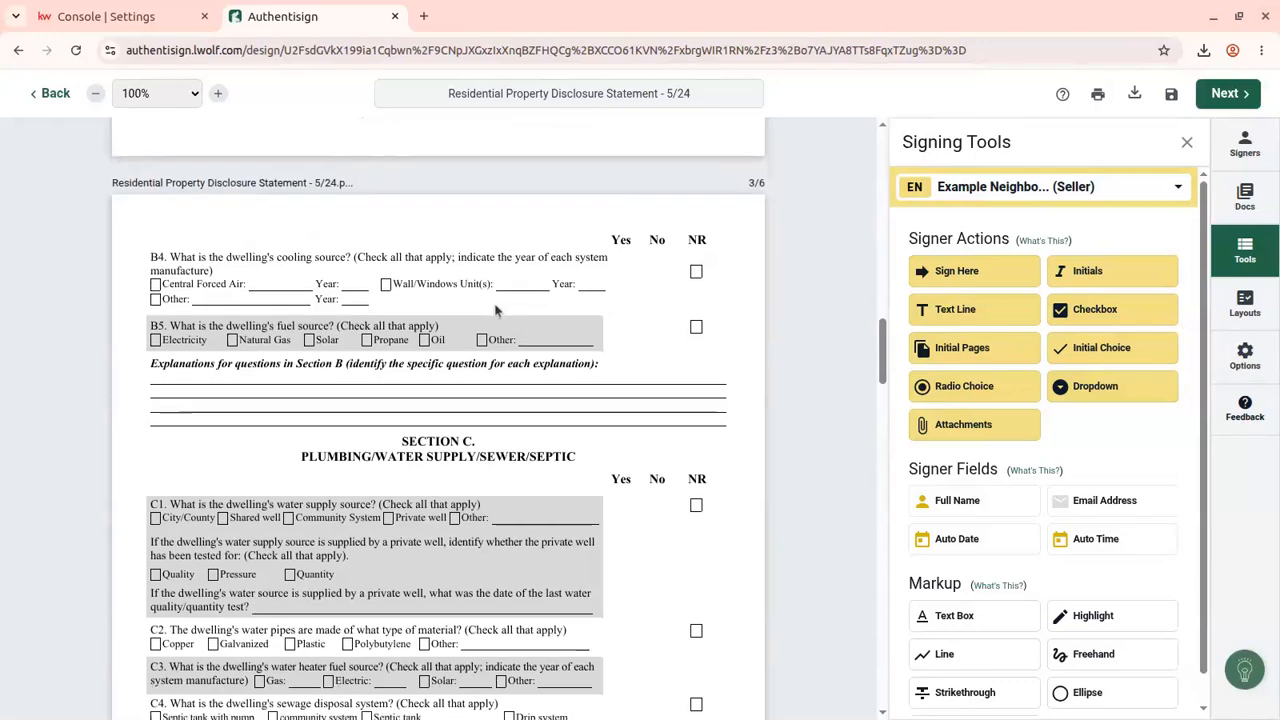
scroll(295, 232, "up", 7)
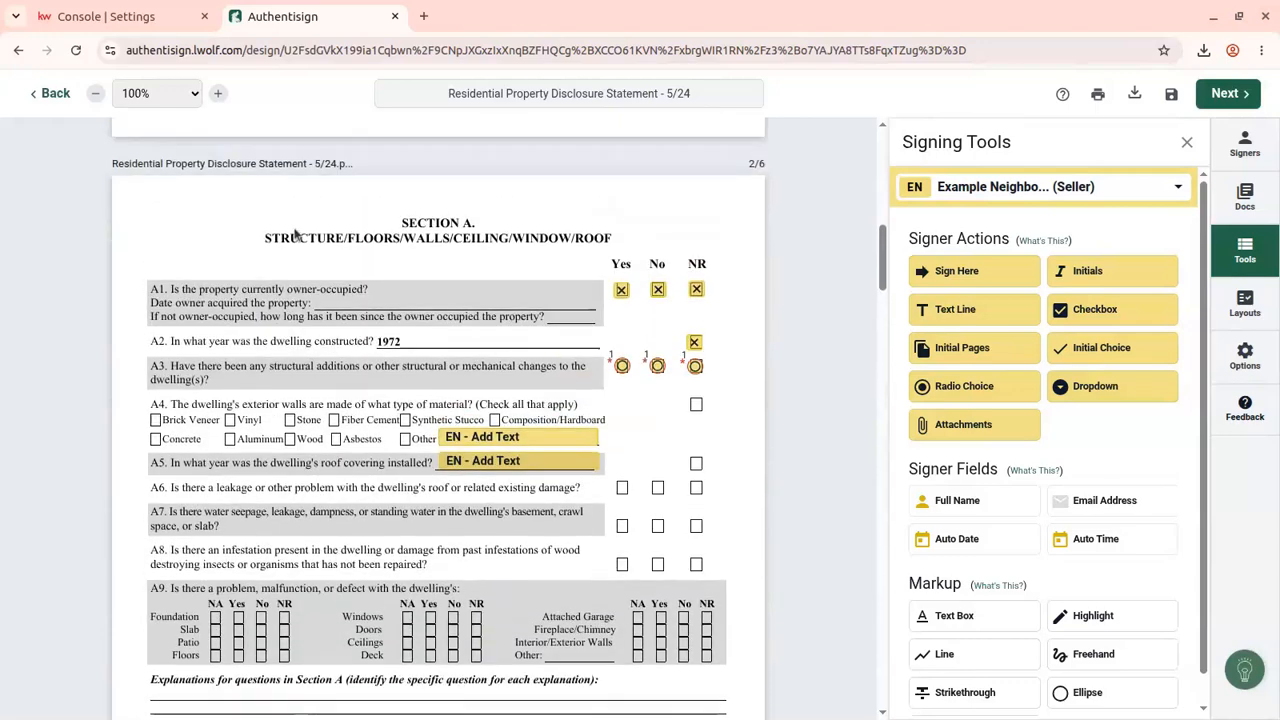
scroll(295, 232, "down", 1)
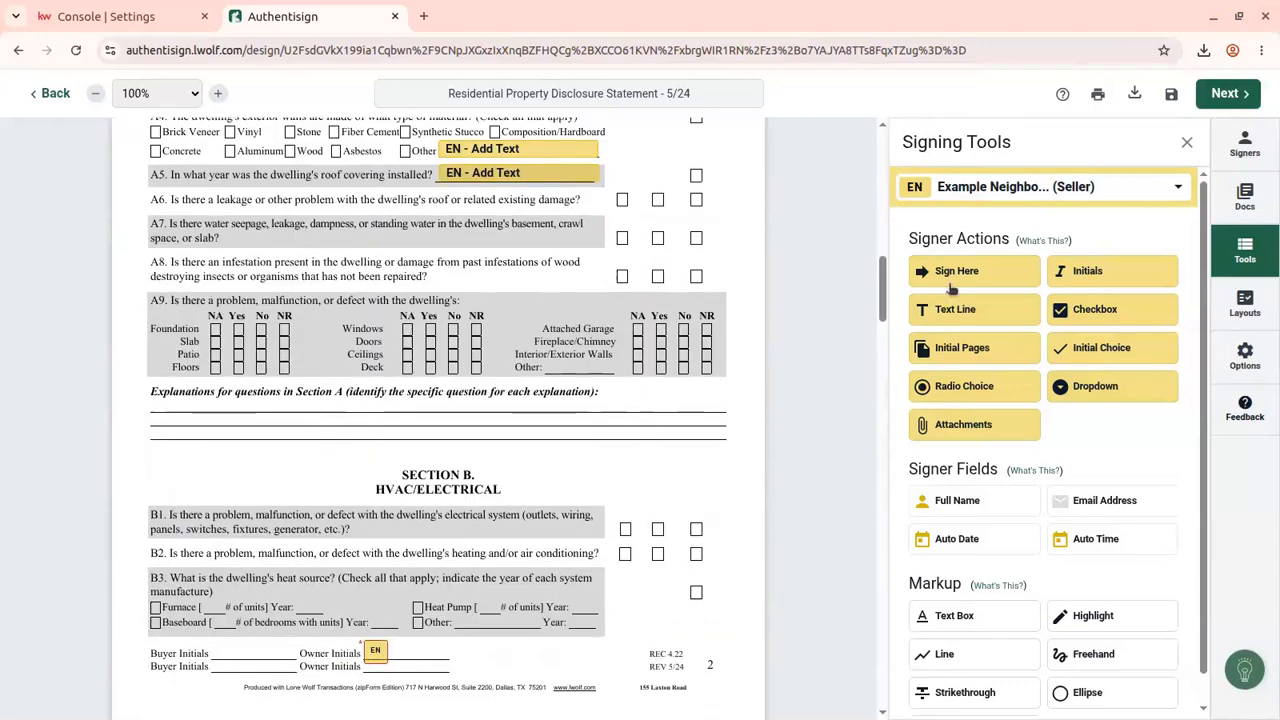
left_click_drag(948, 318, 152, 401)
left_click(226, 405)
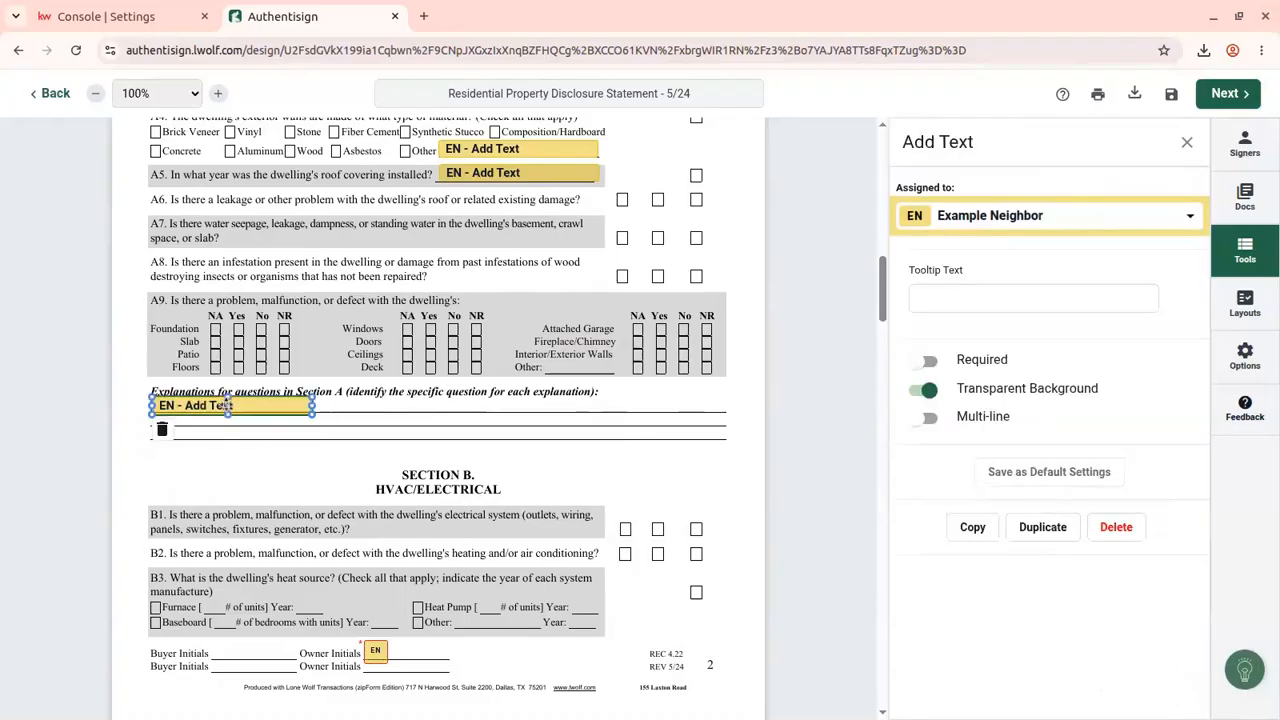
left_click(922, 417)
left_click_drag(312, 422, 729, 416)
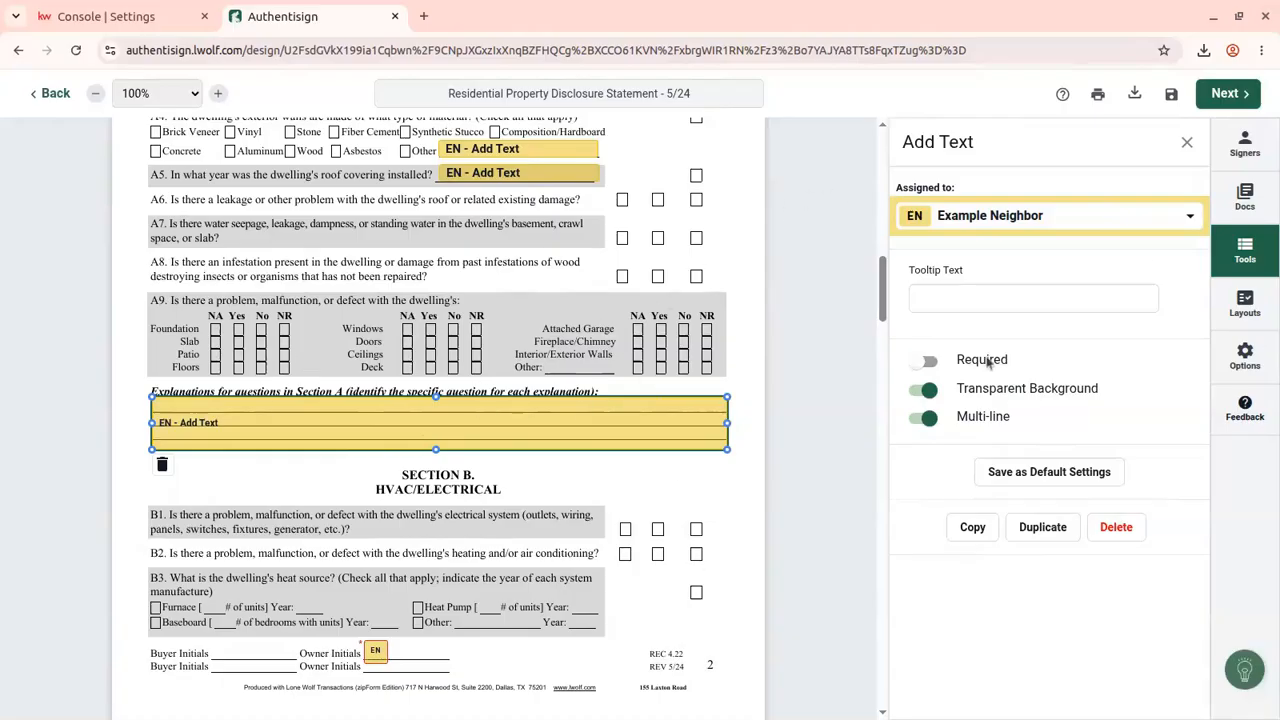
Create a reusable signing layout from the document under the name Residential Property Disclosure Statement - 5/24.pdf.
left_click(1246, 305)
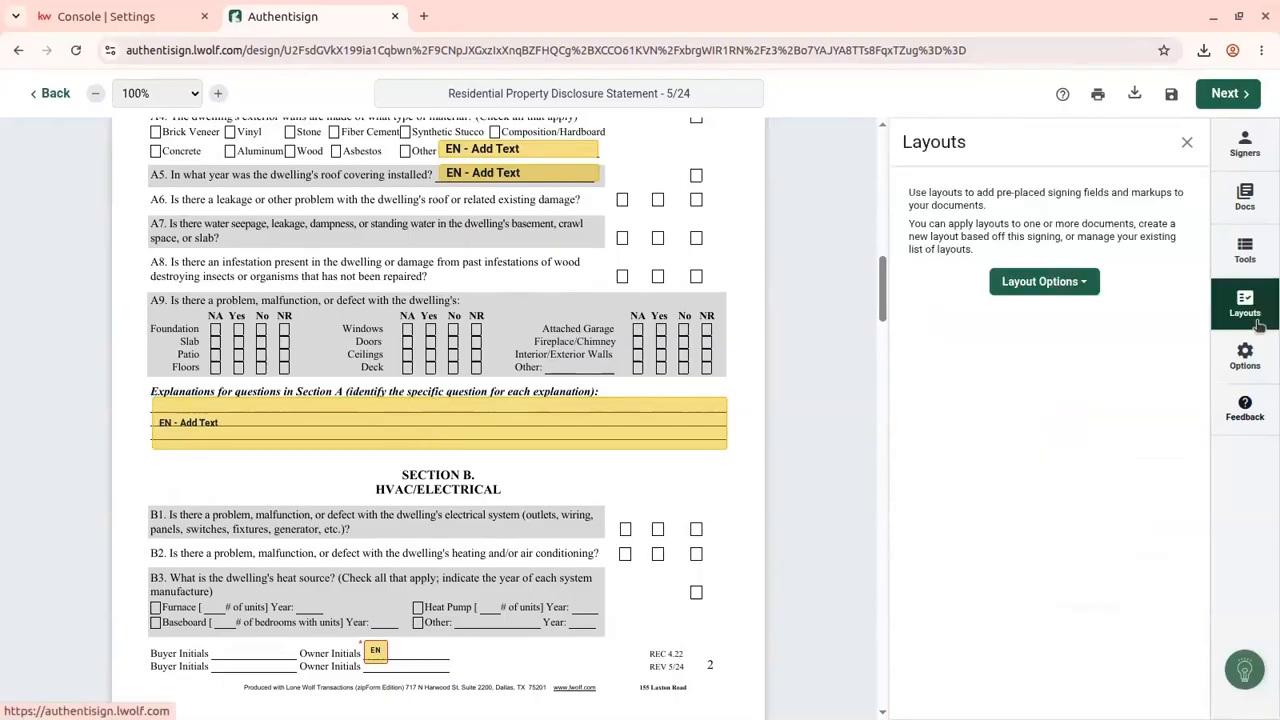
left_click(1026, 284)
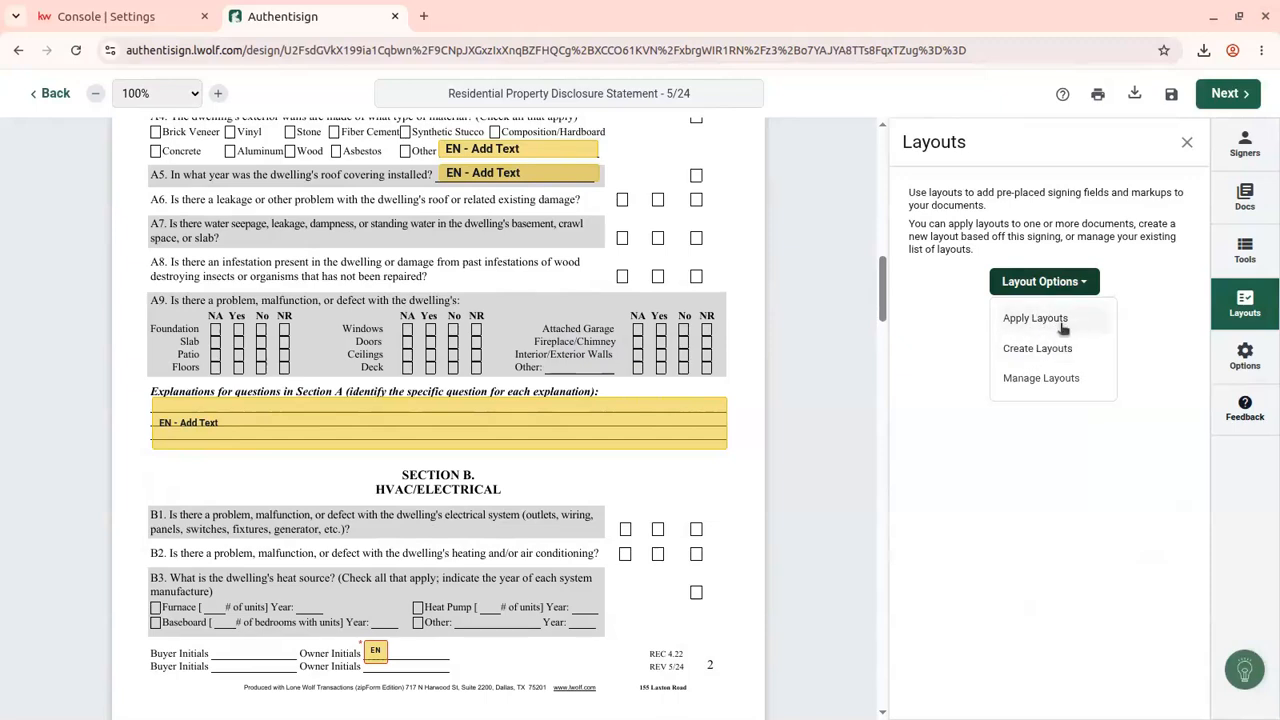
left_click(1025, 360)
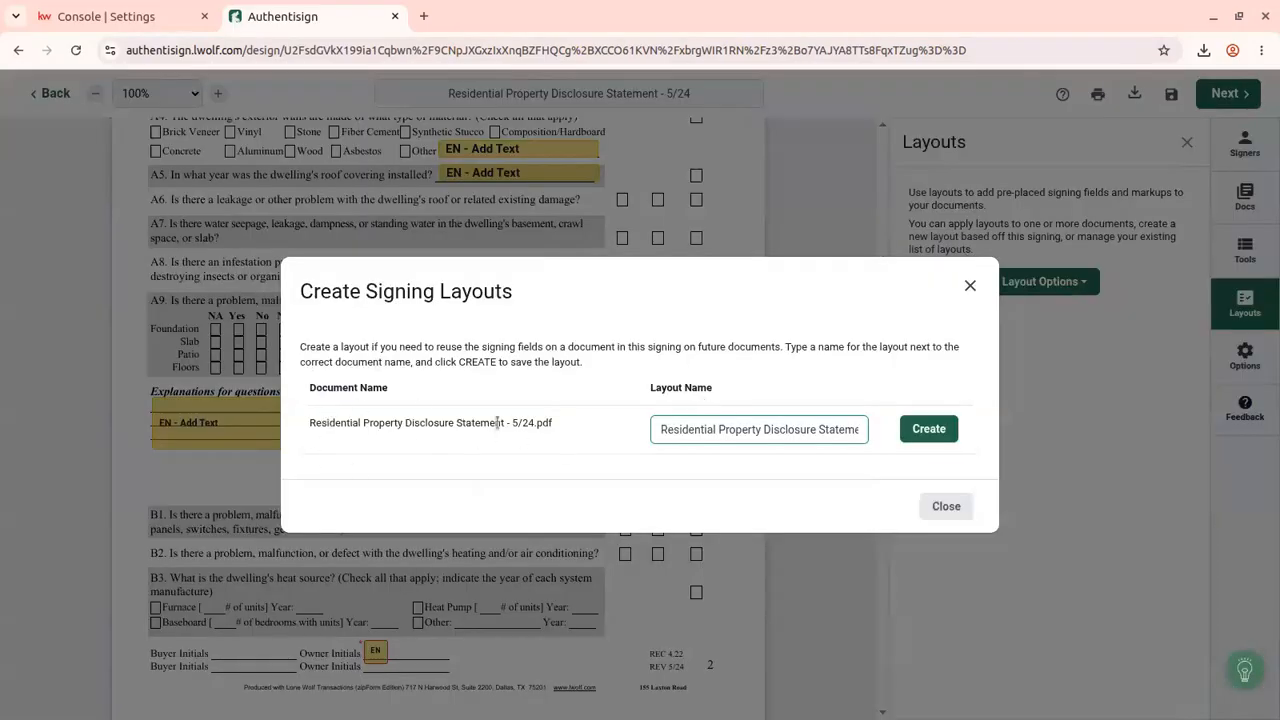
triple_click(354, 422)
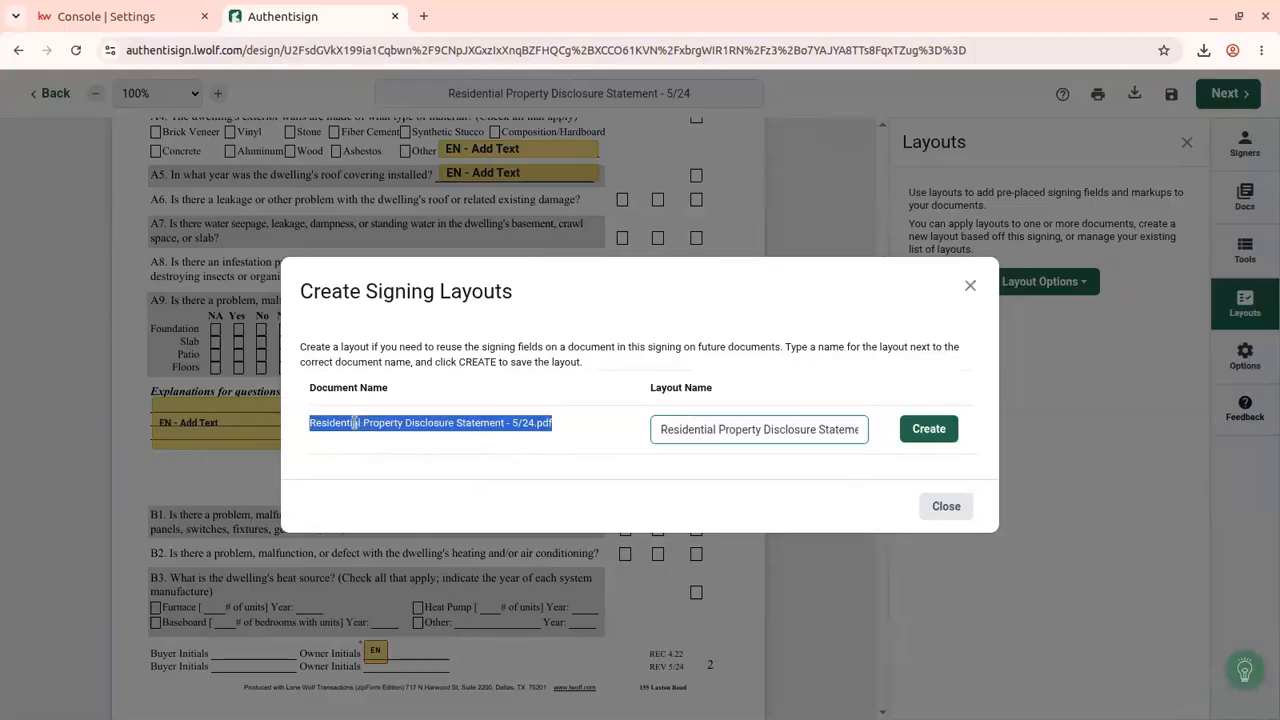
left_click(543, 440)
triple_click(803, 436)
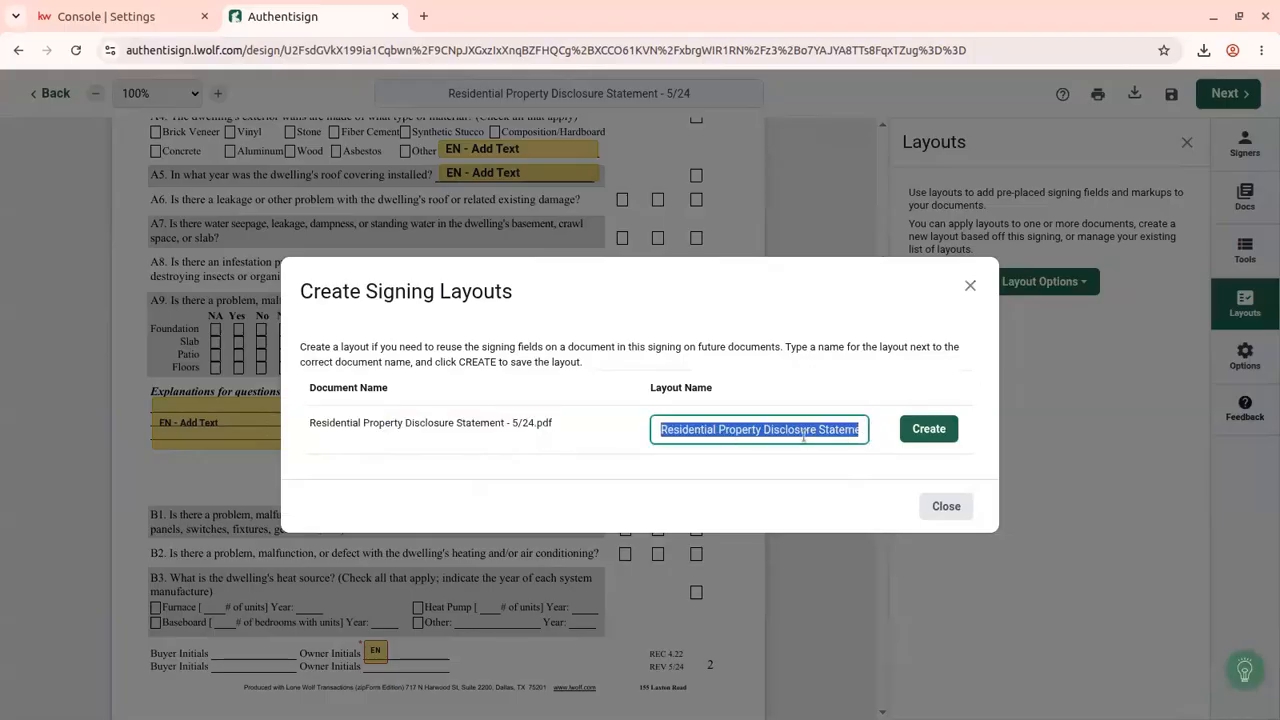
triple_click(841, 435)
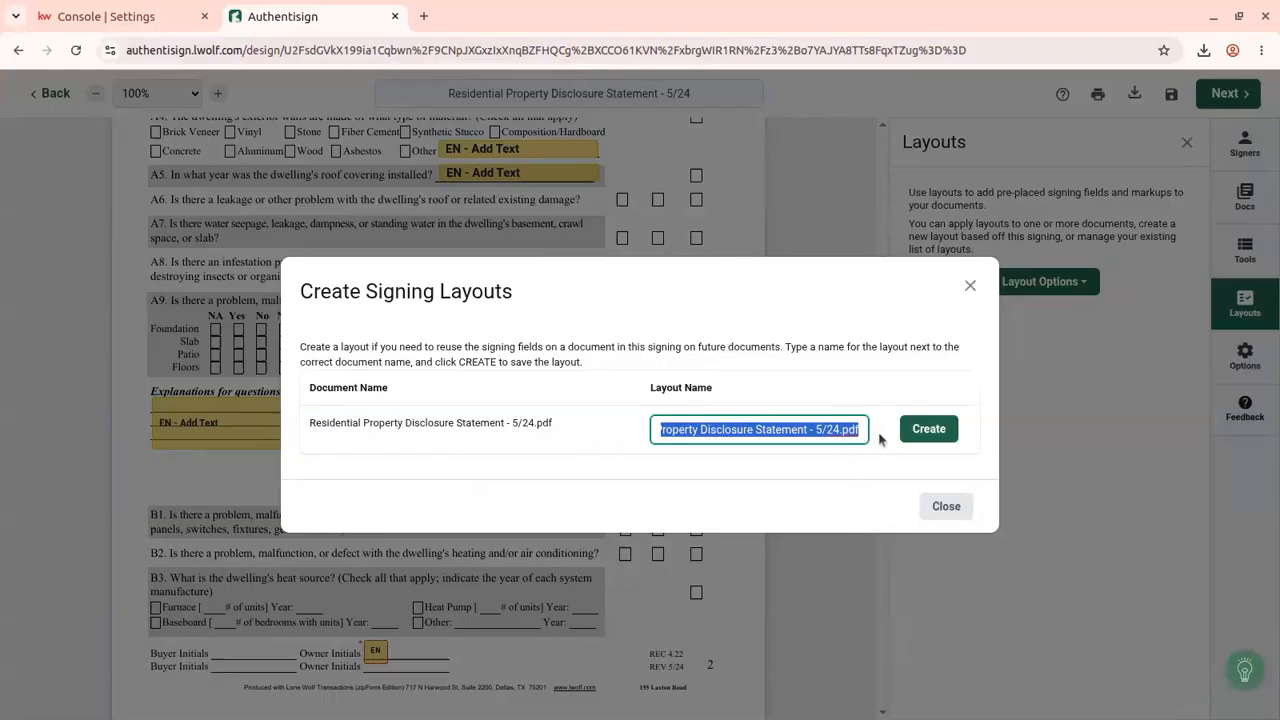
left_click_drag(884, 438, 641, 436)
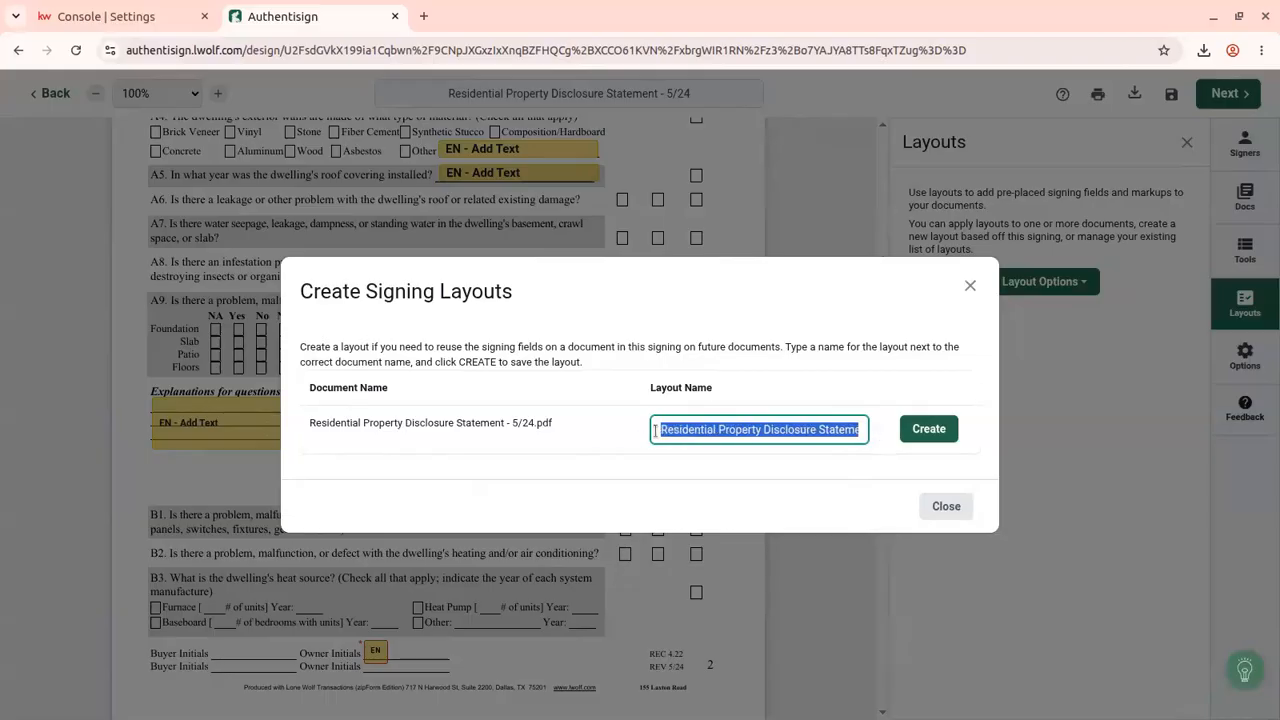
left_click(676, 435)
left_click_drag(770, 428, 947, 460)
left_click(930, 436)
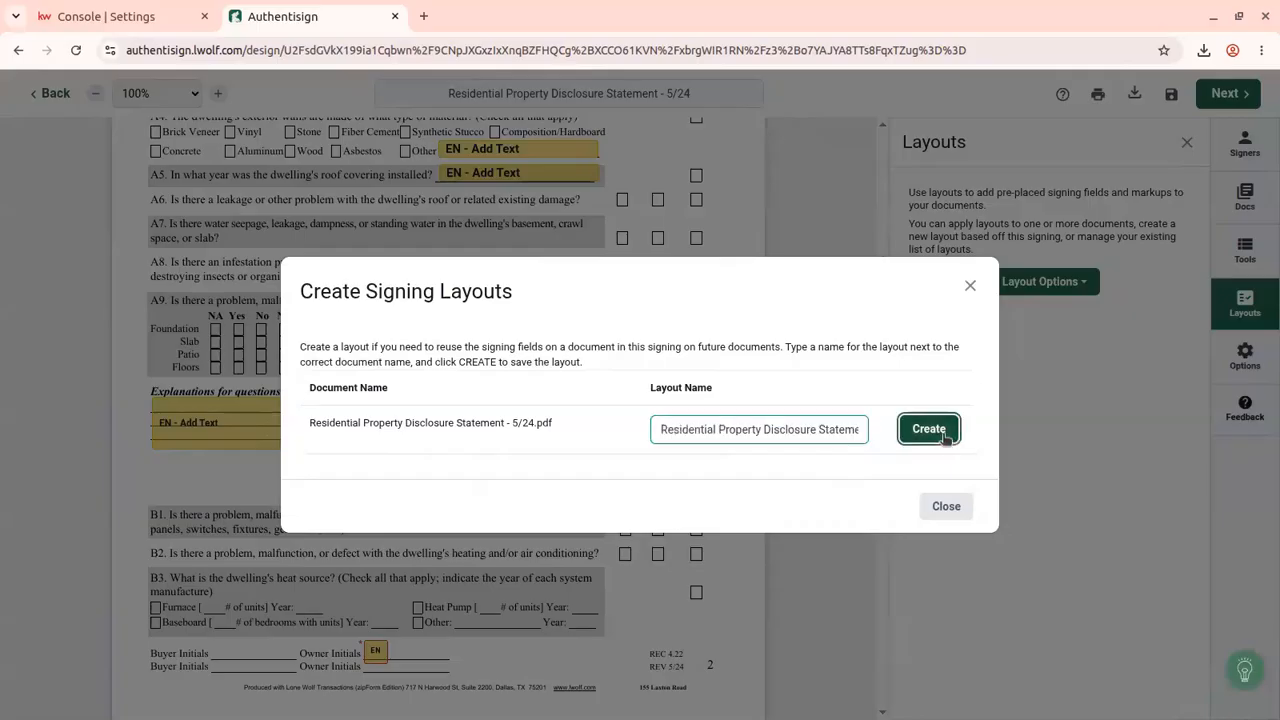
left_click(762, 370)
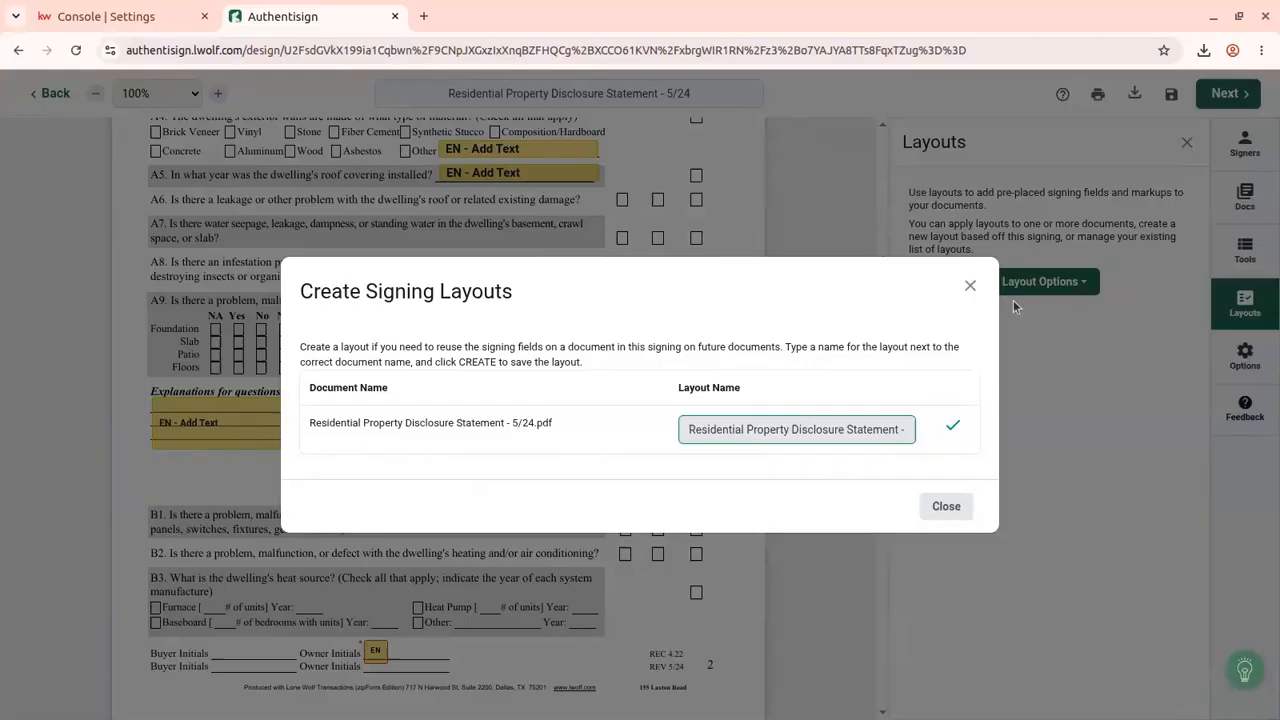
left_click(970, 287)
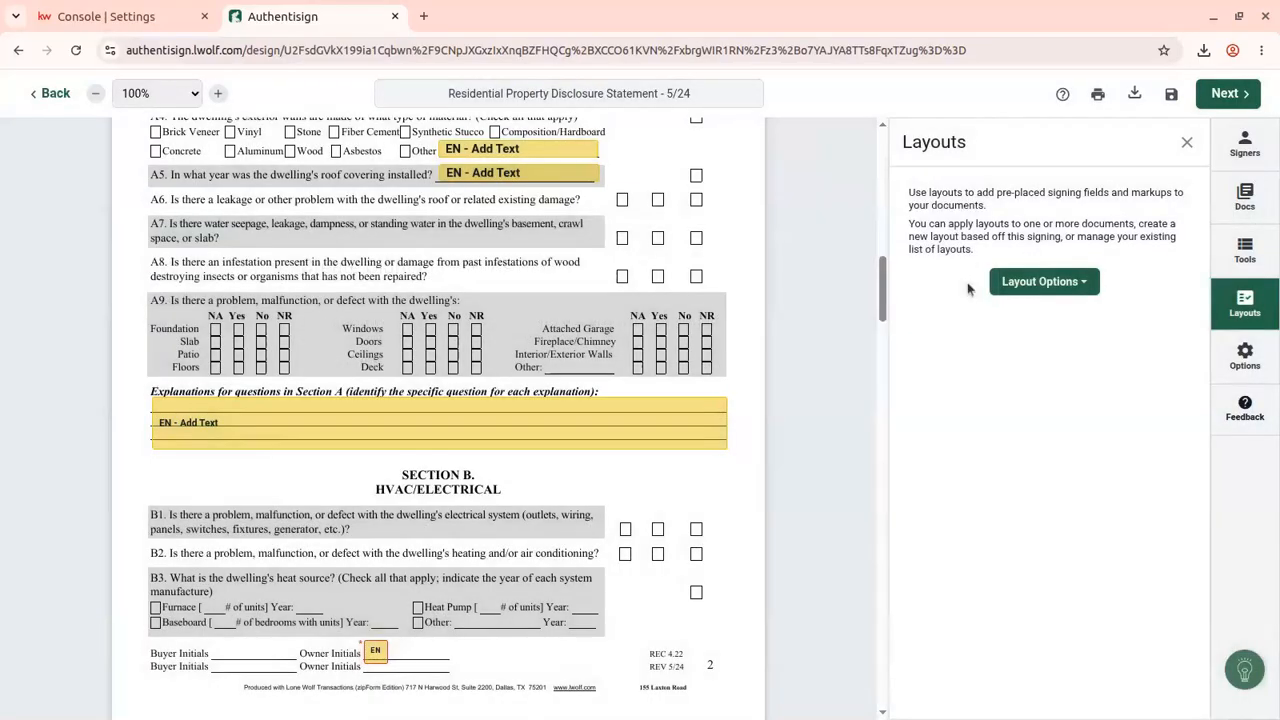
Open the list of saved layouts for managing.
left_click(1018, 283)
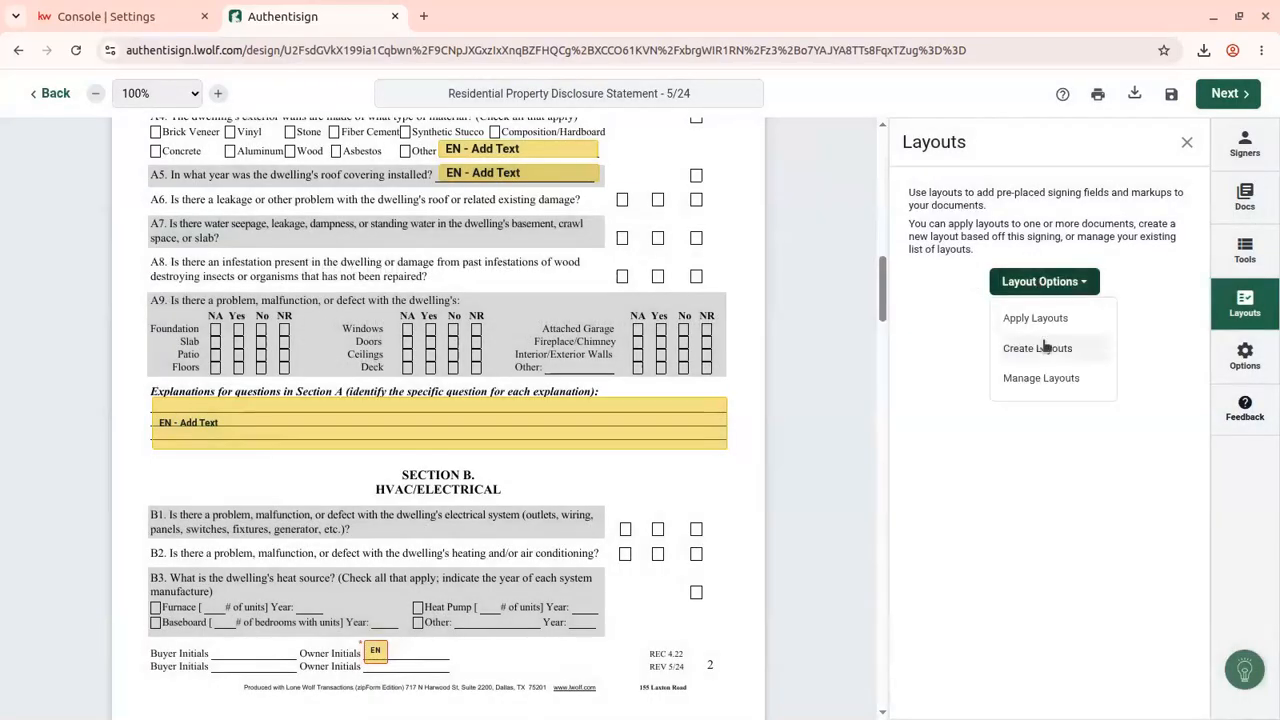
left_click(1016, 379)
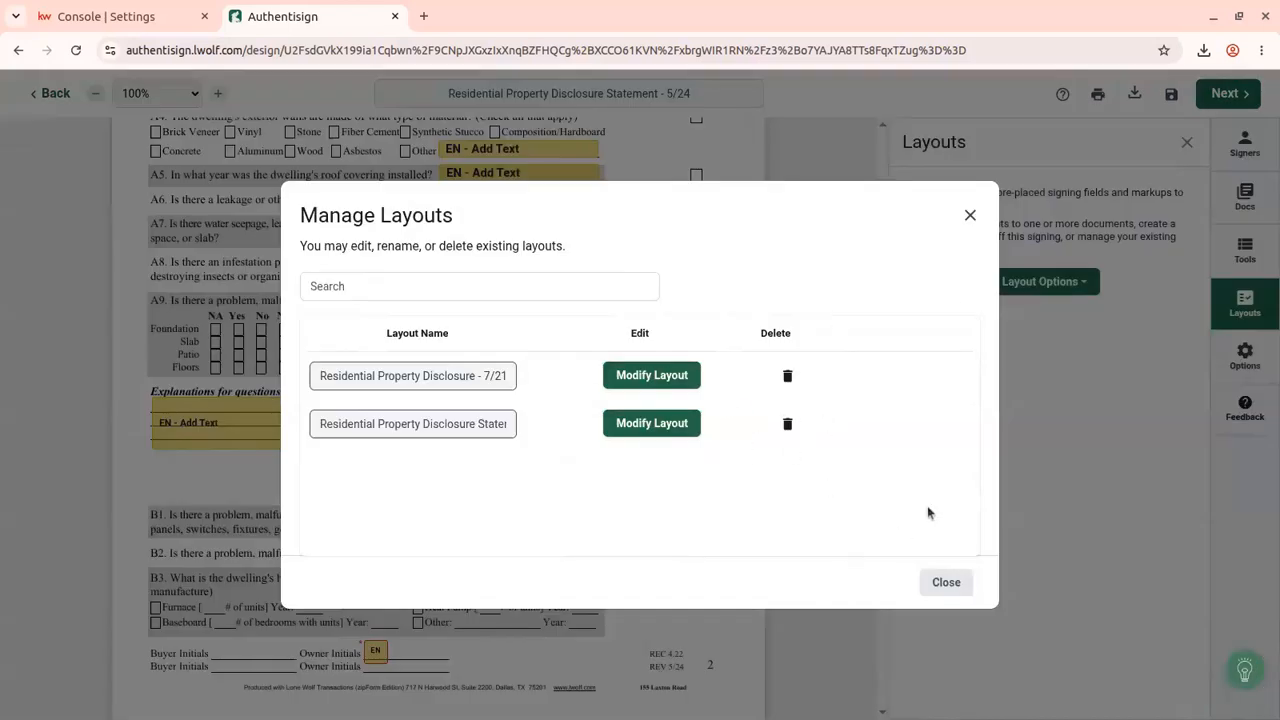
Exit the current signing without saving and open the second listing in the transactions overview.
left_click(968, 216)
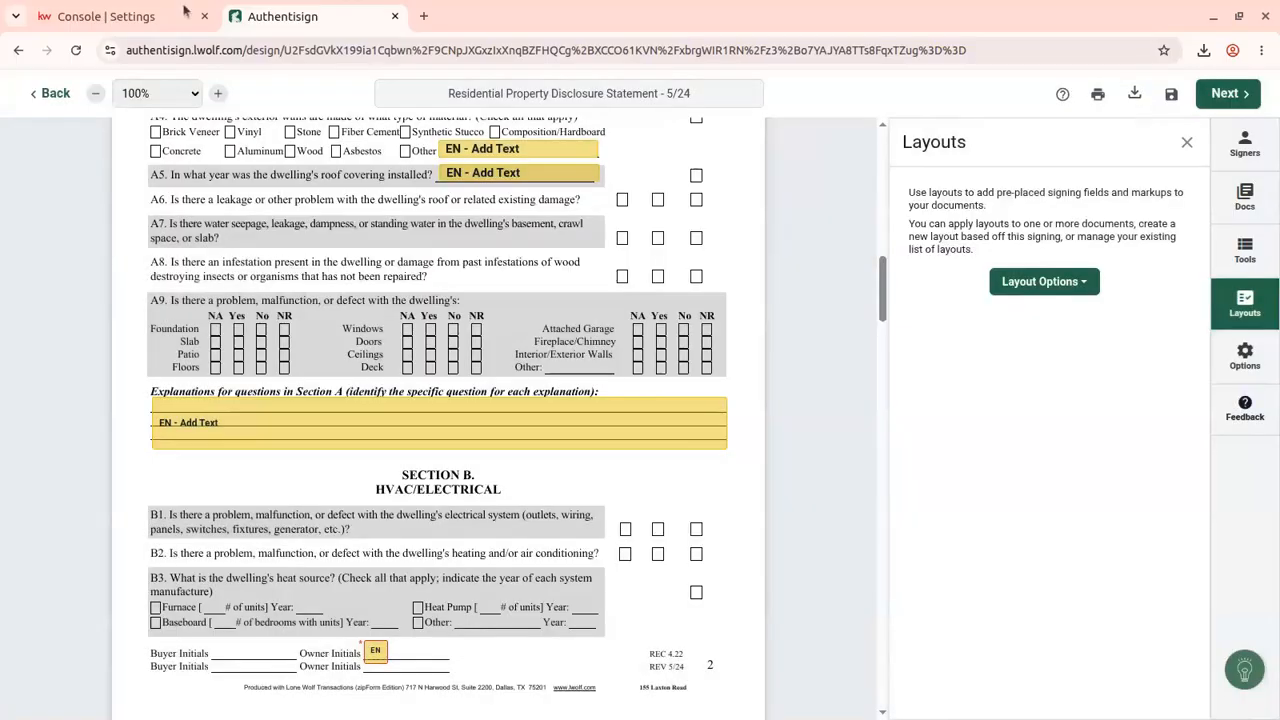
left_click(48, 93)
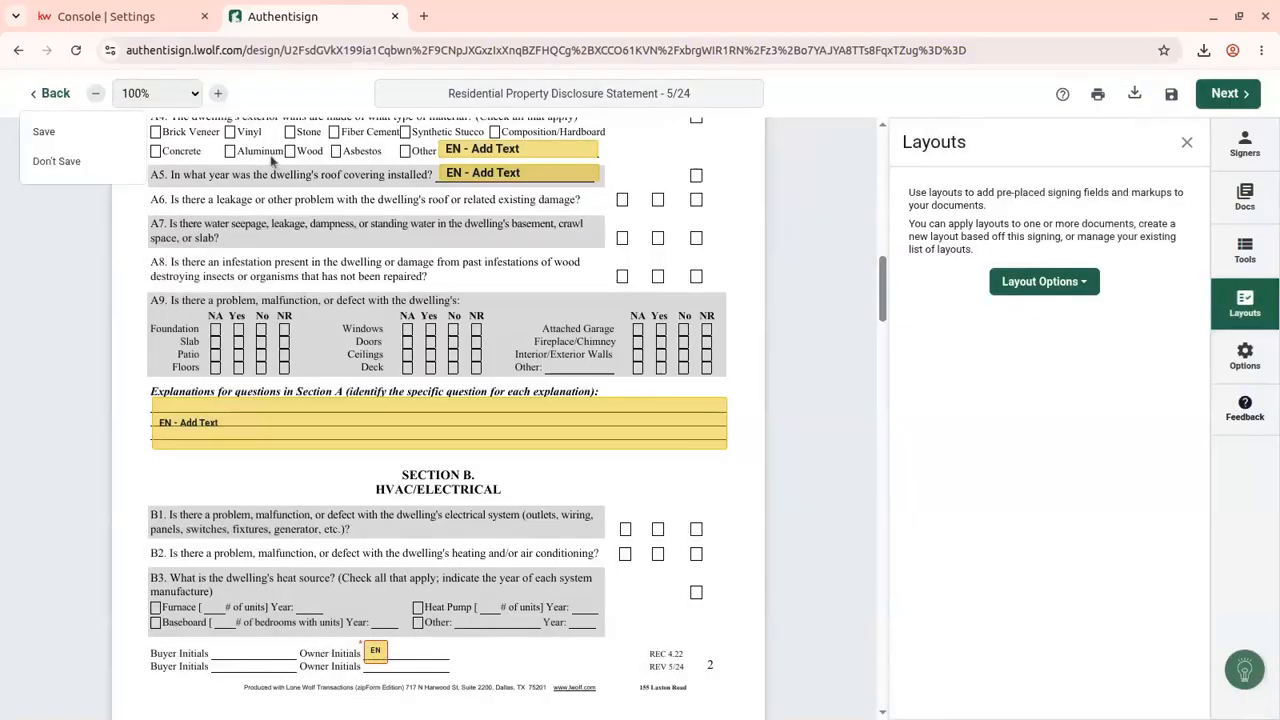
left_click(58, 161)
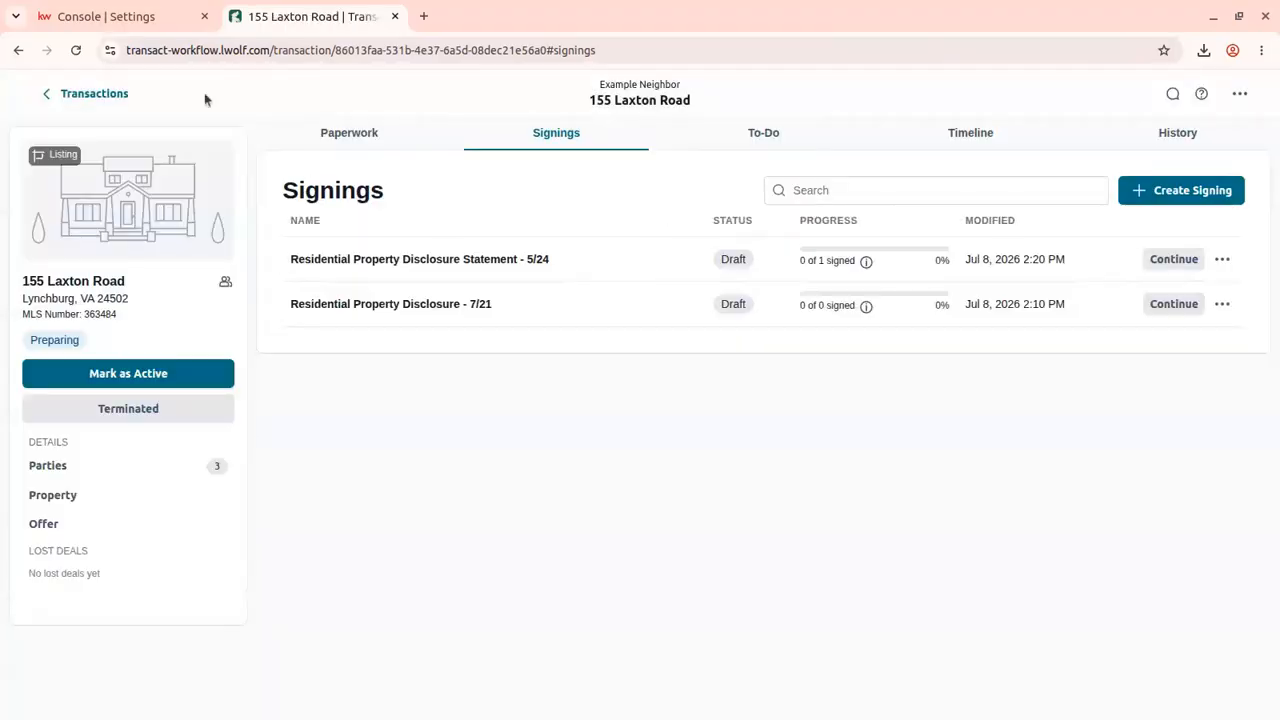
left_click(120, 100)
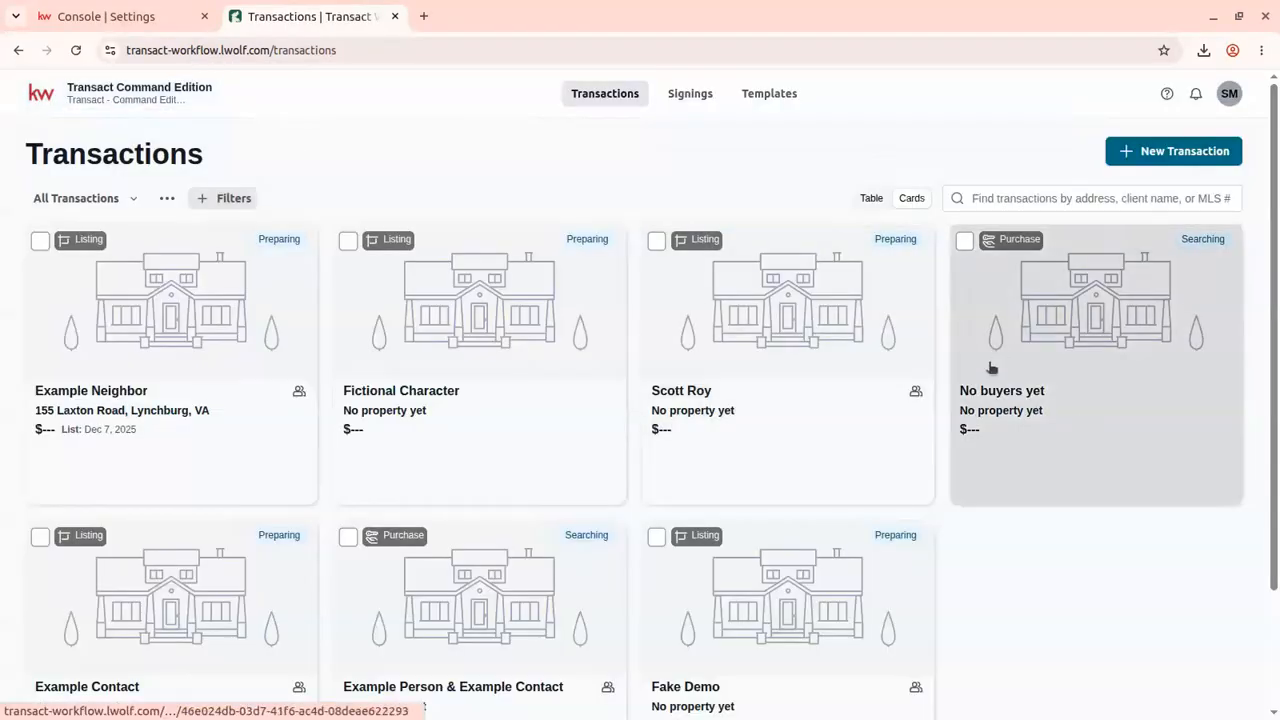
left_click(411, 408)
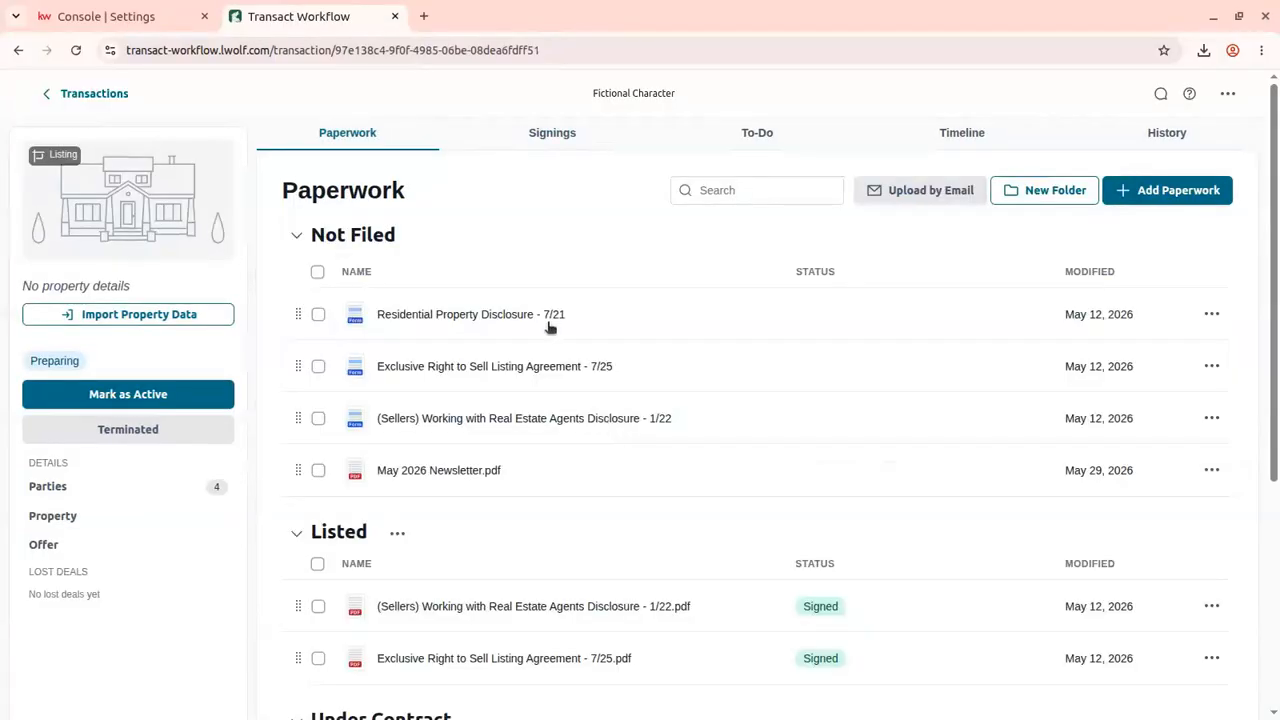
Search the form libraries for "disclosure statement" and add Residential Property Disclosure Statement - 5/24 (form 140) to the listing's paperwork.
left_click(1170, 190)
left_click(347, 249)
type("disclosure statement")
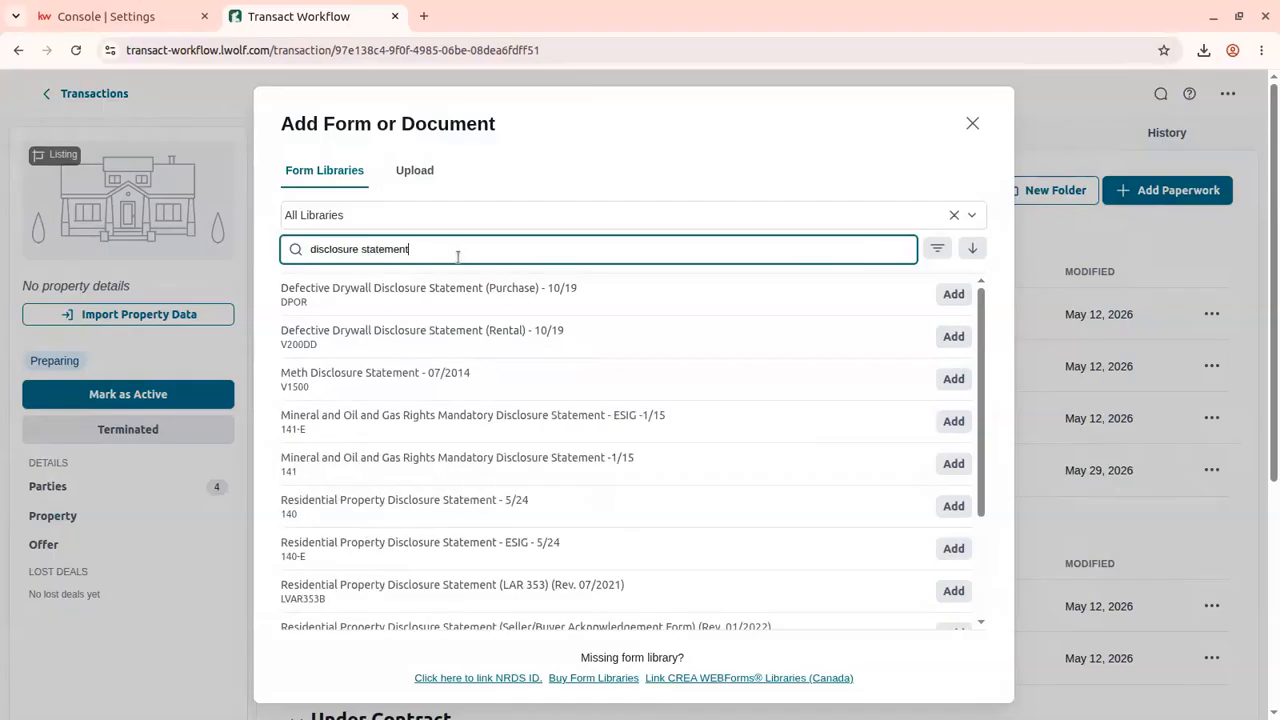
scroll(514, 354, "down", 3)
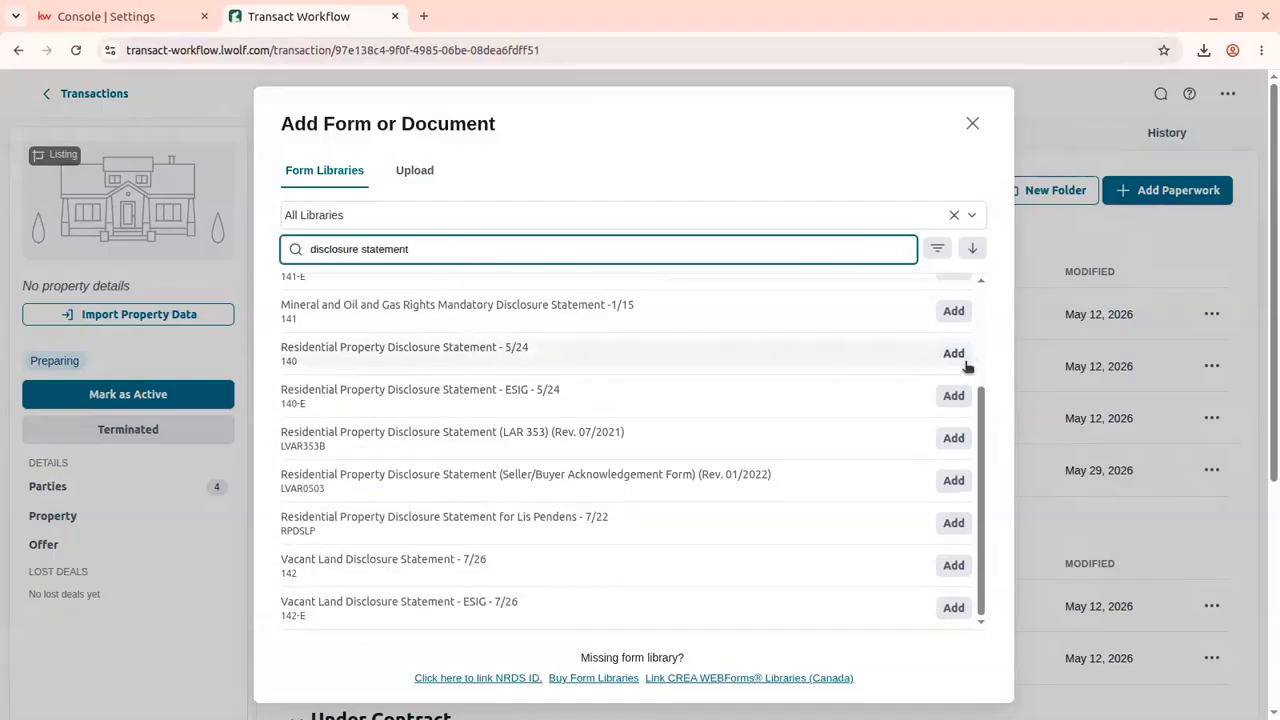
left_click(961, 359)
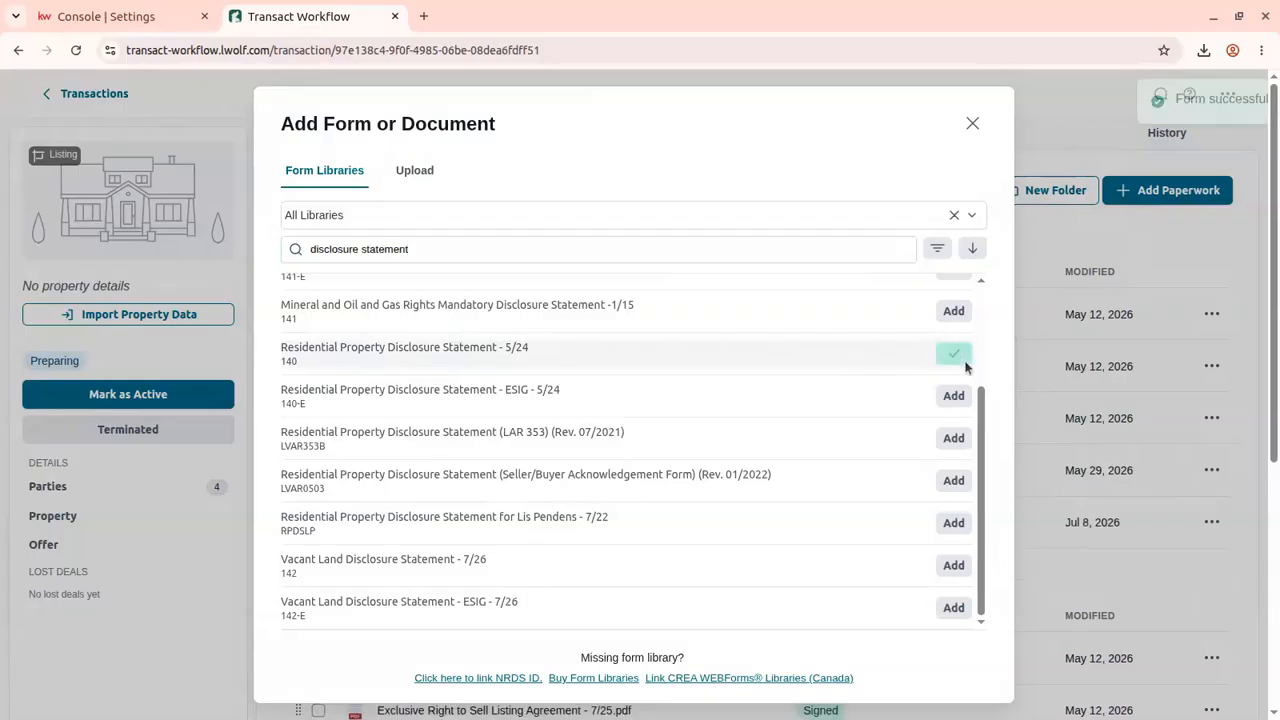
left_click(972, 122)
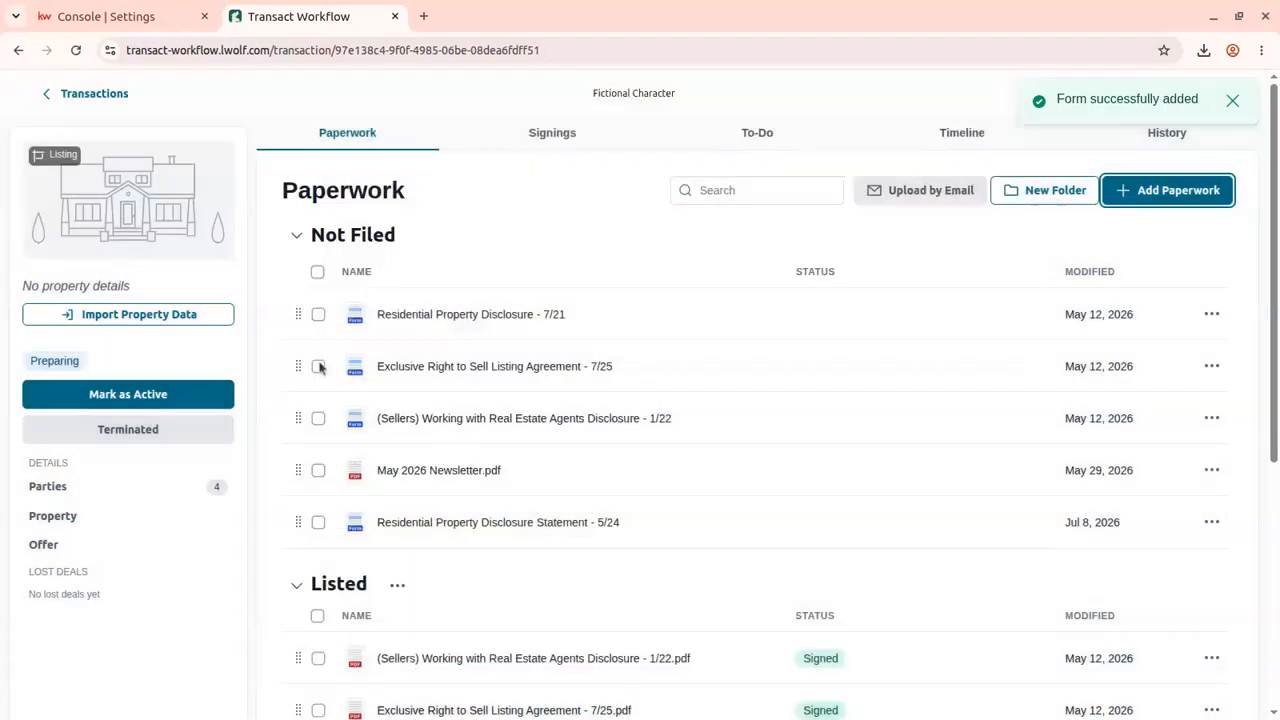
Start a new signing from the unfiled Residential Property Disclosure Statement - 5/24 form.
left_click(318, 526)
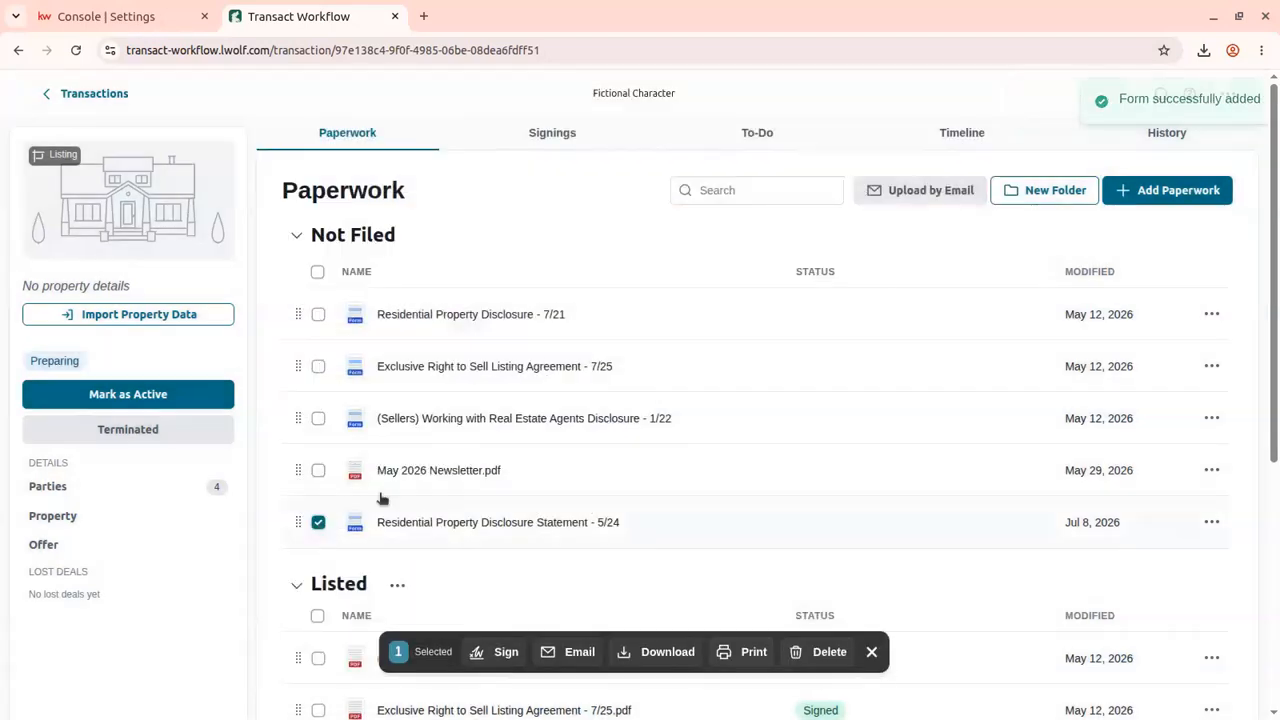
left_click(495, 659)
left_click(790, 562)
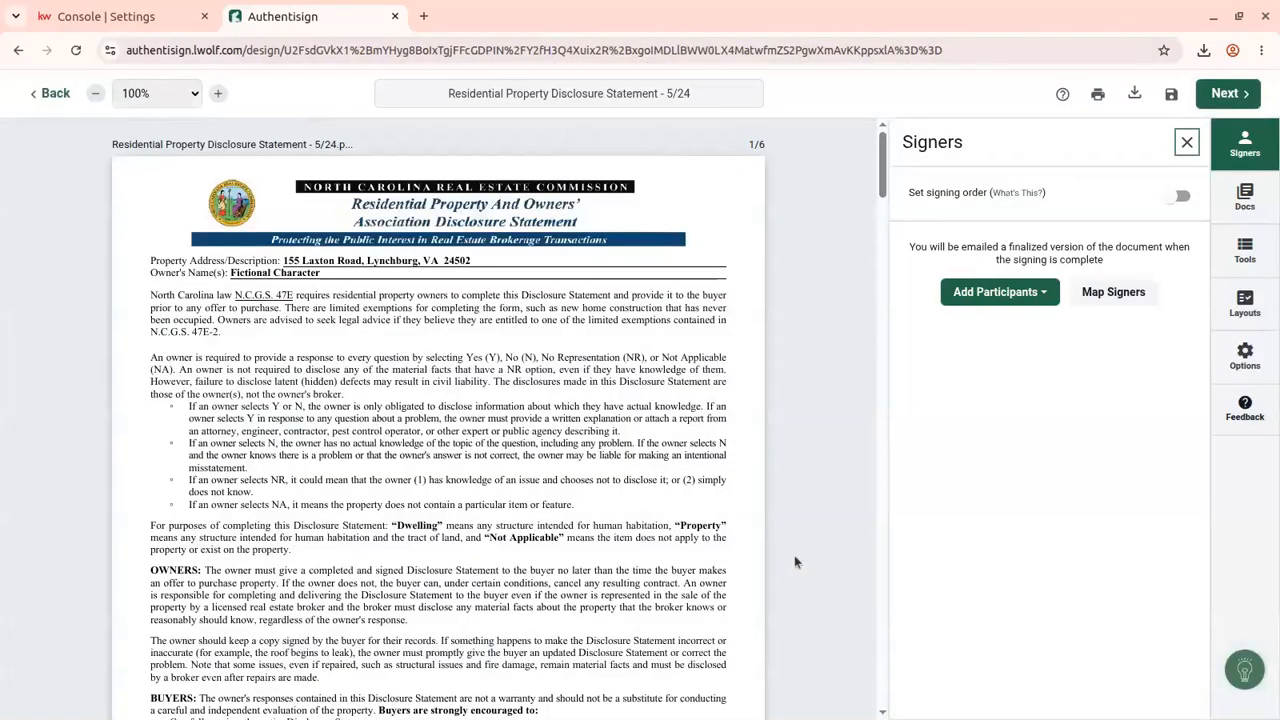
left_click(1230, 298)
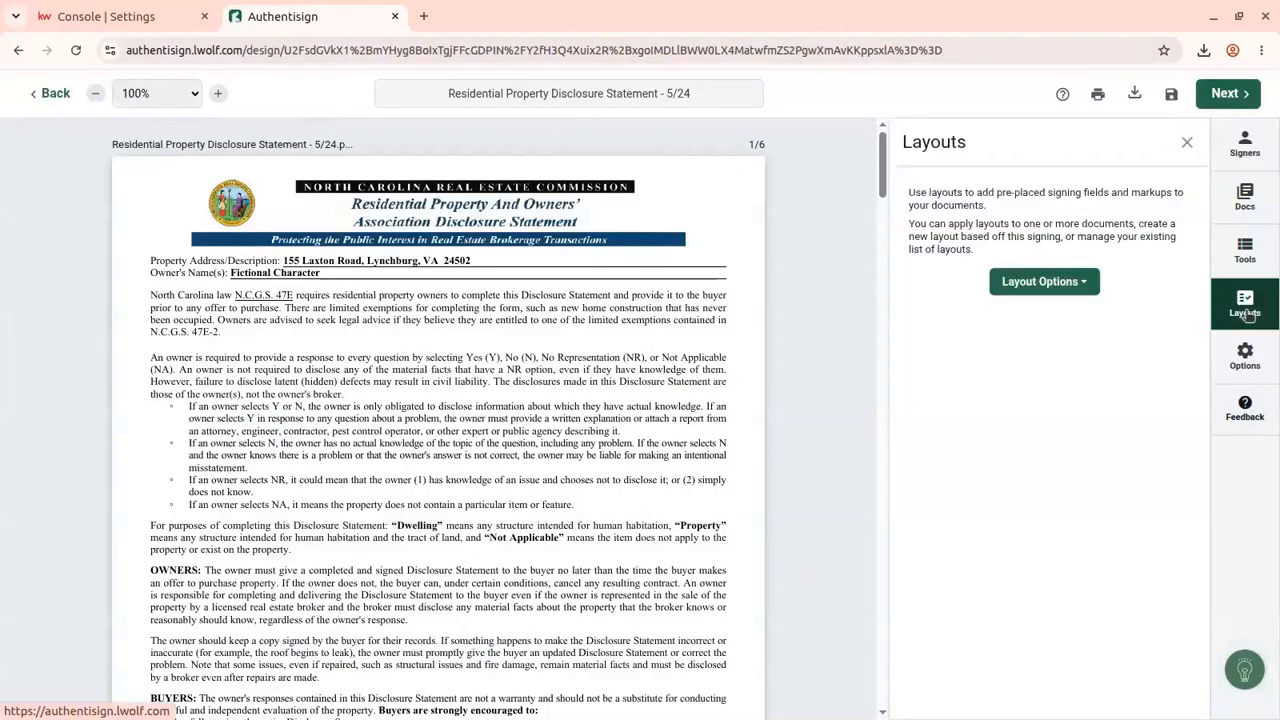
left_click(1066, 283)
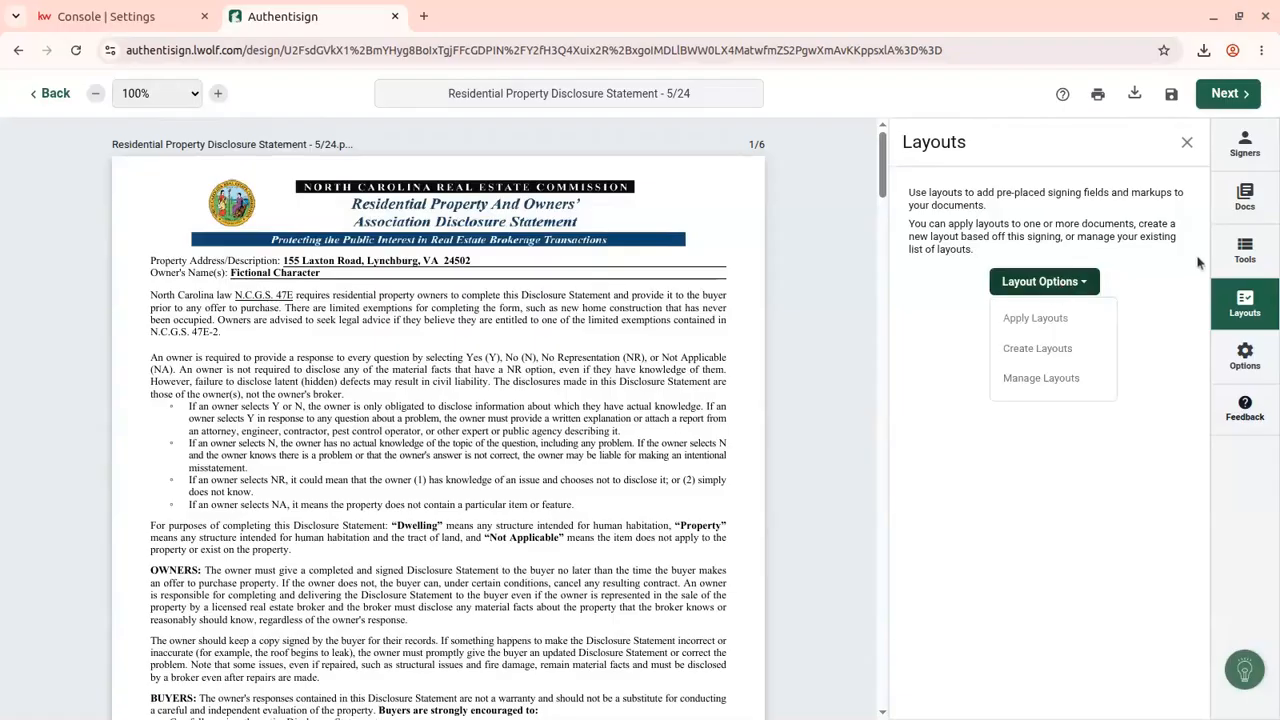
left_click(1252, 152)
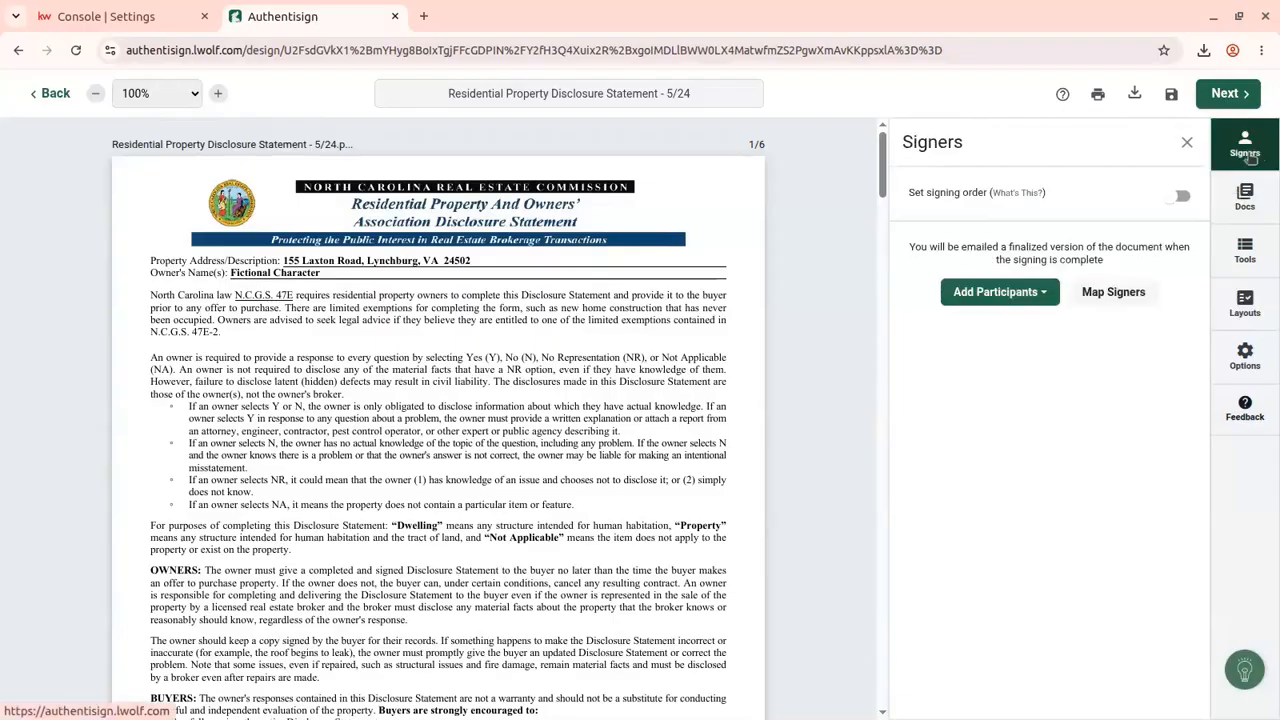
Add the seller from the transaction's parties as a signer.
left_click(1006, 300)
left_click(990, 388)
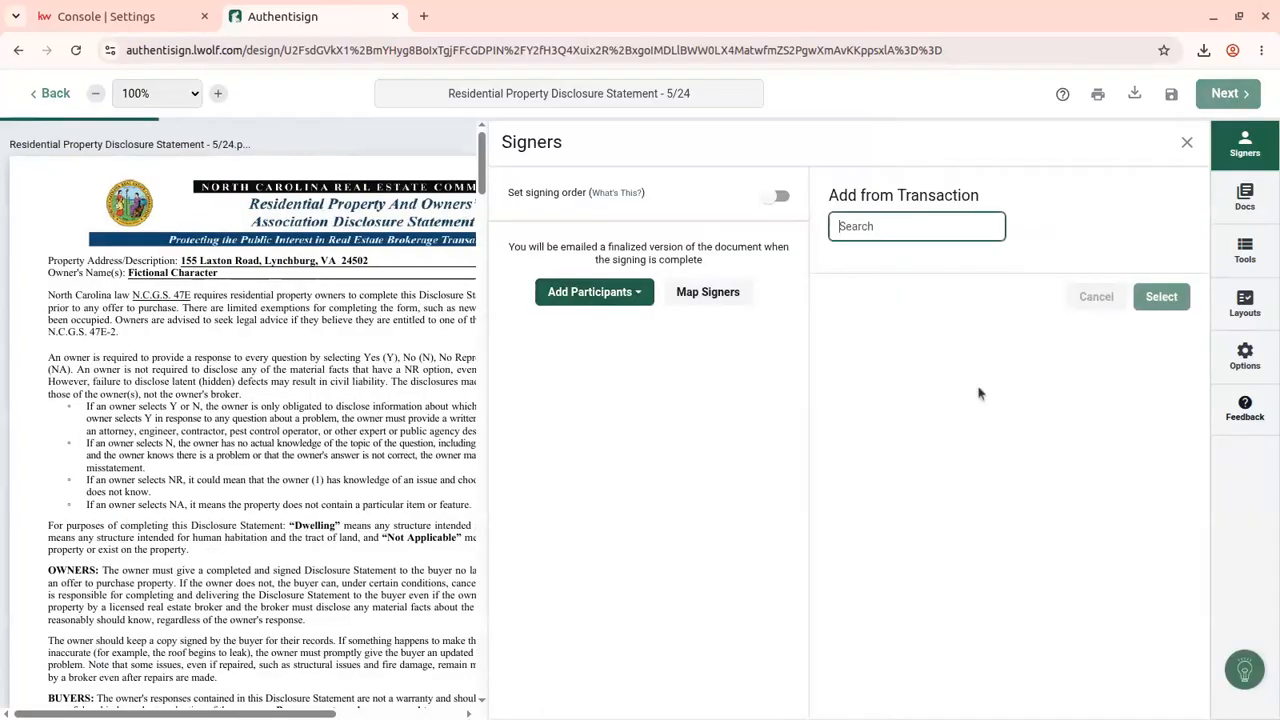
left_click(850, 328)
left_click(1158, 505)
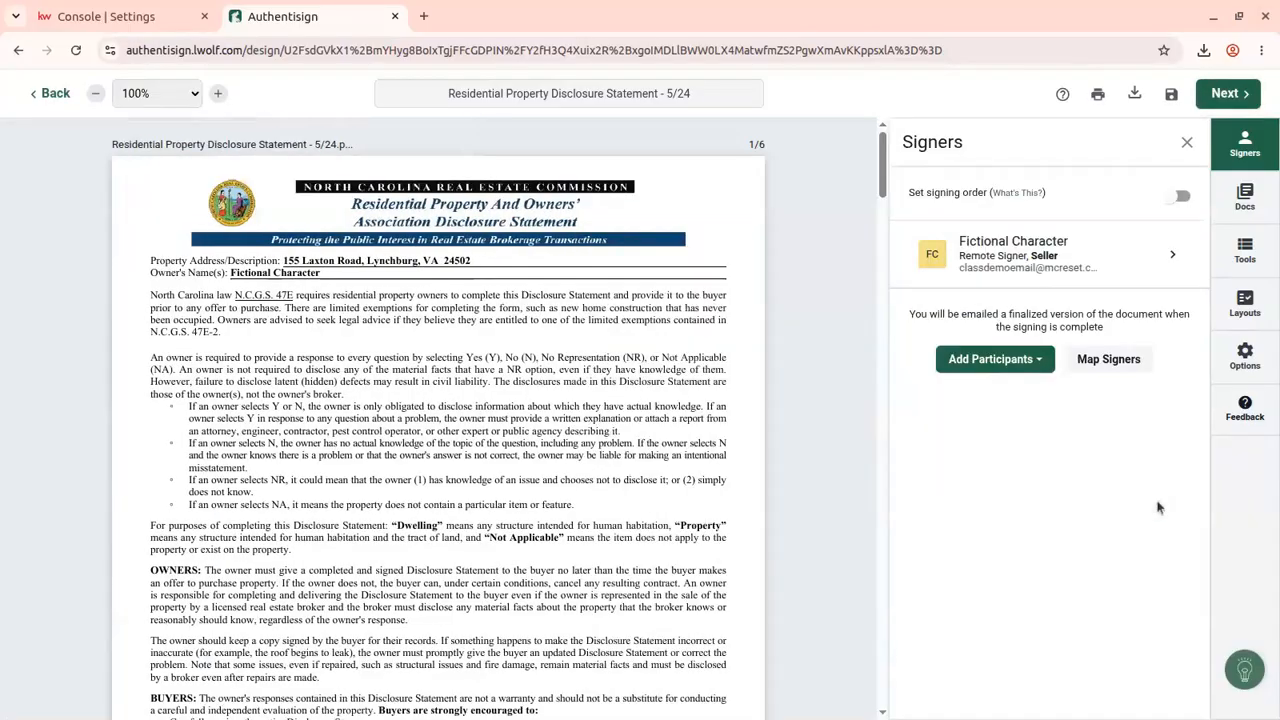
Apply the saved layout Residential Property Disclosure Statement - 5/24.pdf to the disclosure document.
left_click(1245, 305)
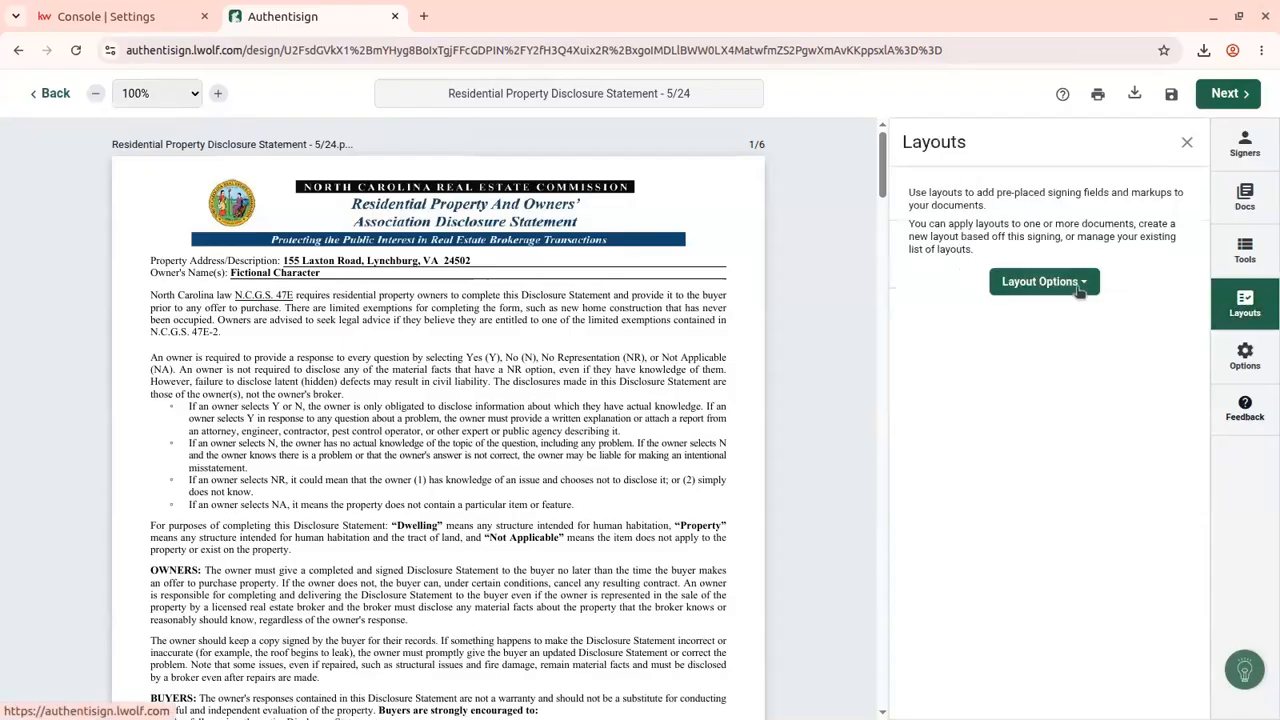
left_click(1062, 284)
left_click(1057, 317)
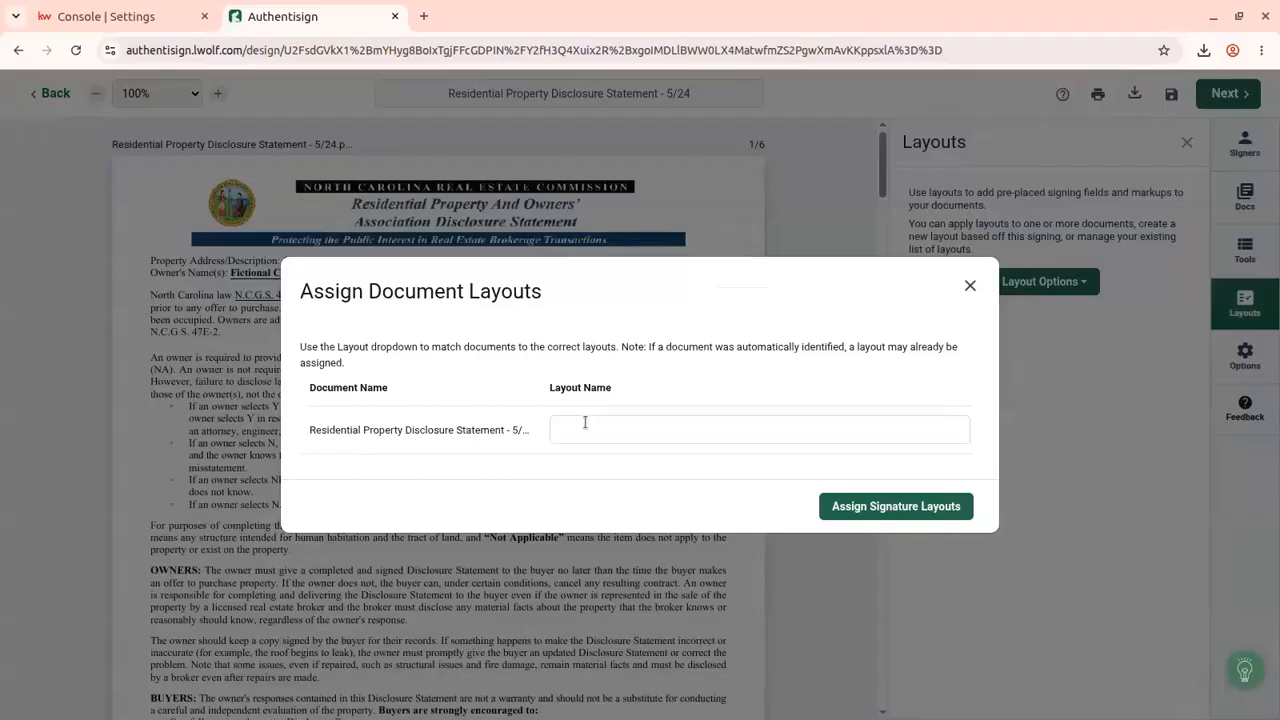
left_click(594, 429)
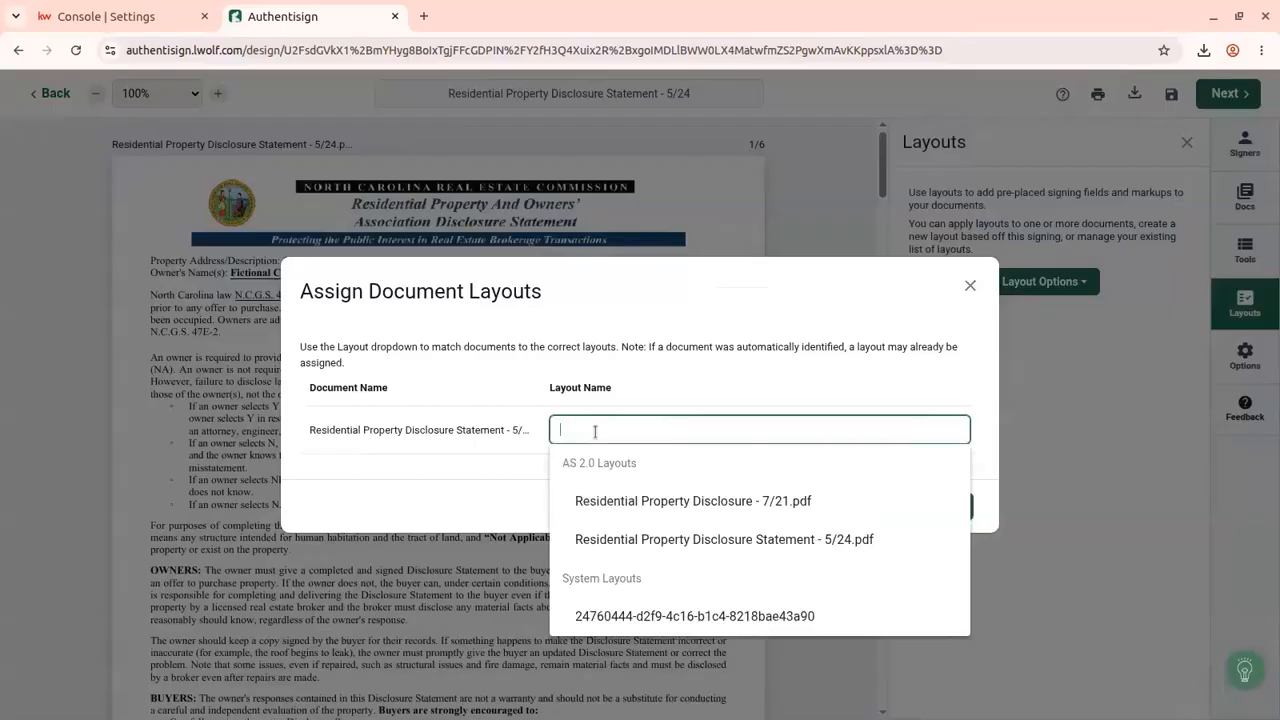
left_click(789, 541)
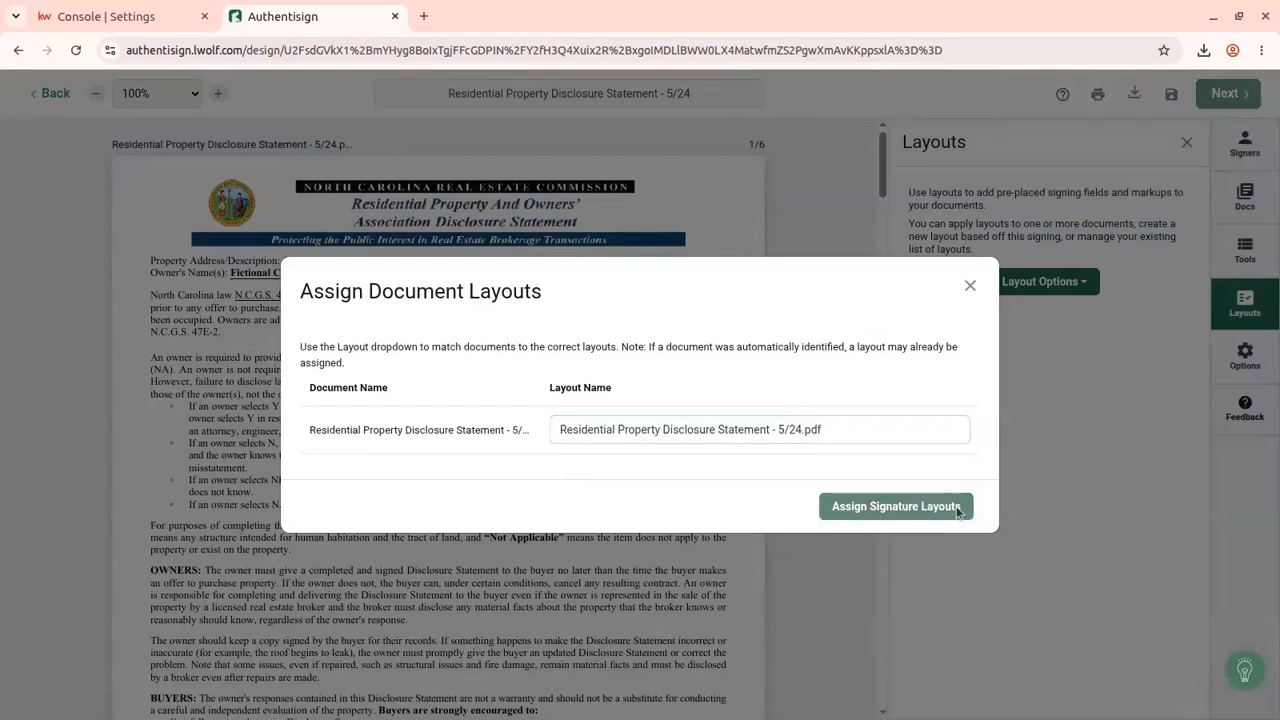
left_click(956, 507)
Examine the fields the layout placed on the document's pages and compare their initials with the signer list.
scroll(443, 382, "down", 1)
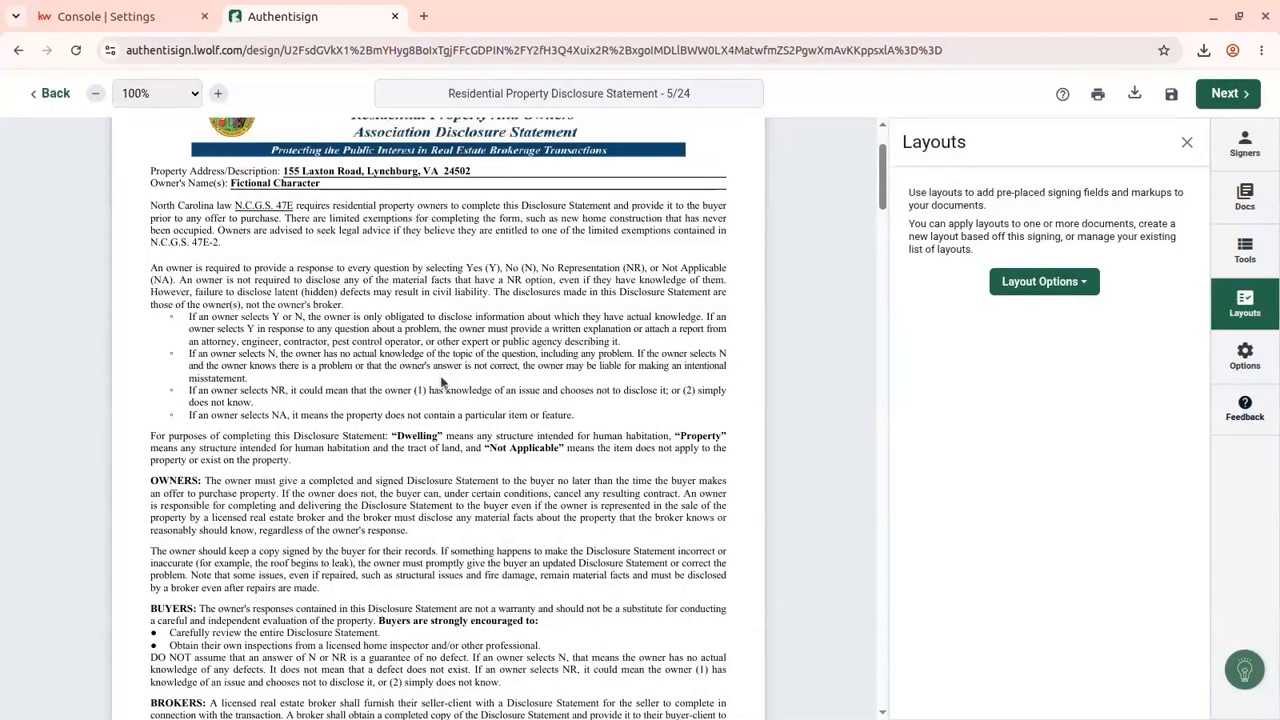
scroll(443, 382, "down", 7)
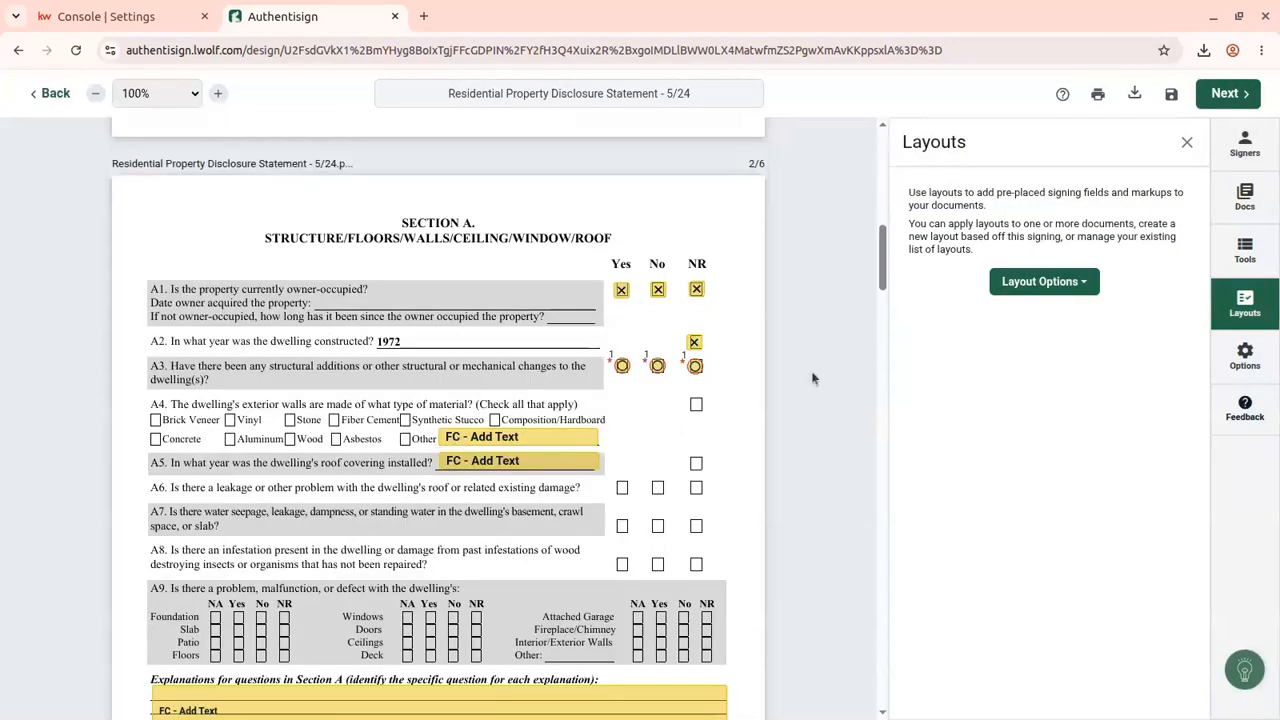
left_click(1245, 144)
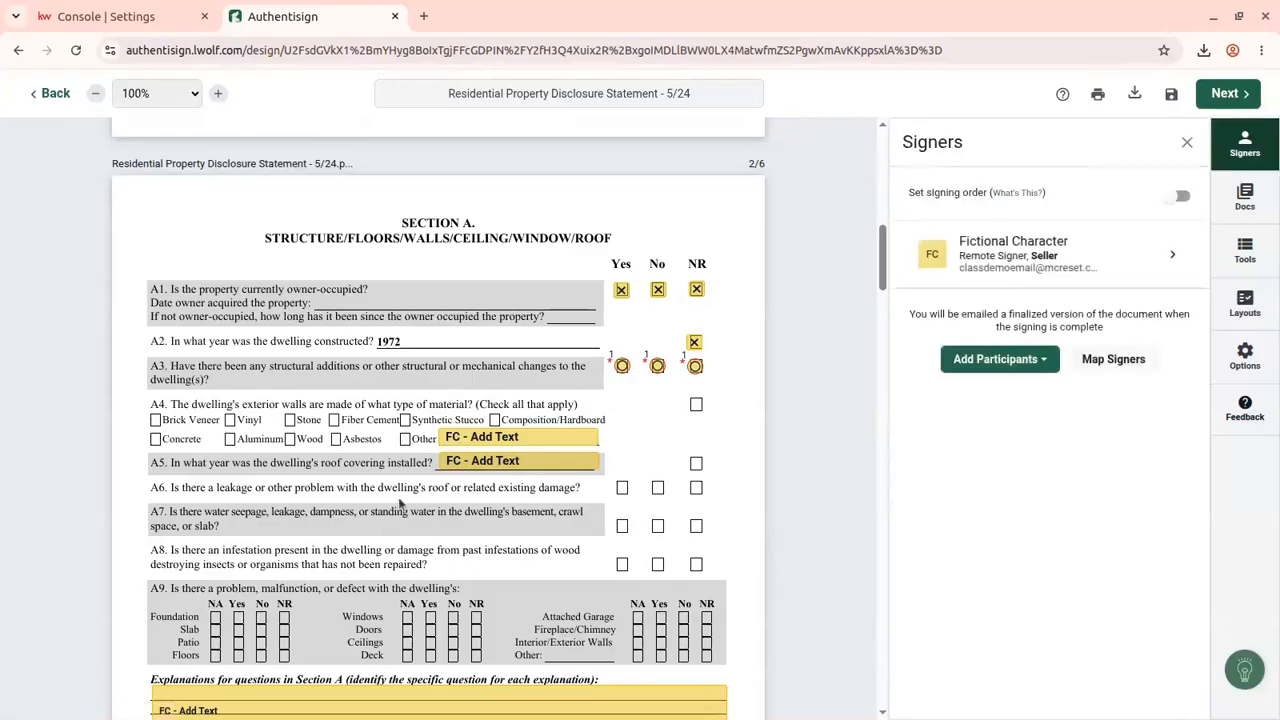
scroll(399, 502, "down", 3)
scroll(427, 440, "down", 2)
scroll(427, 440, "down", 3)
scroll(520, 428, "up", 9)
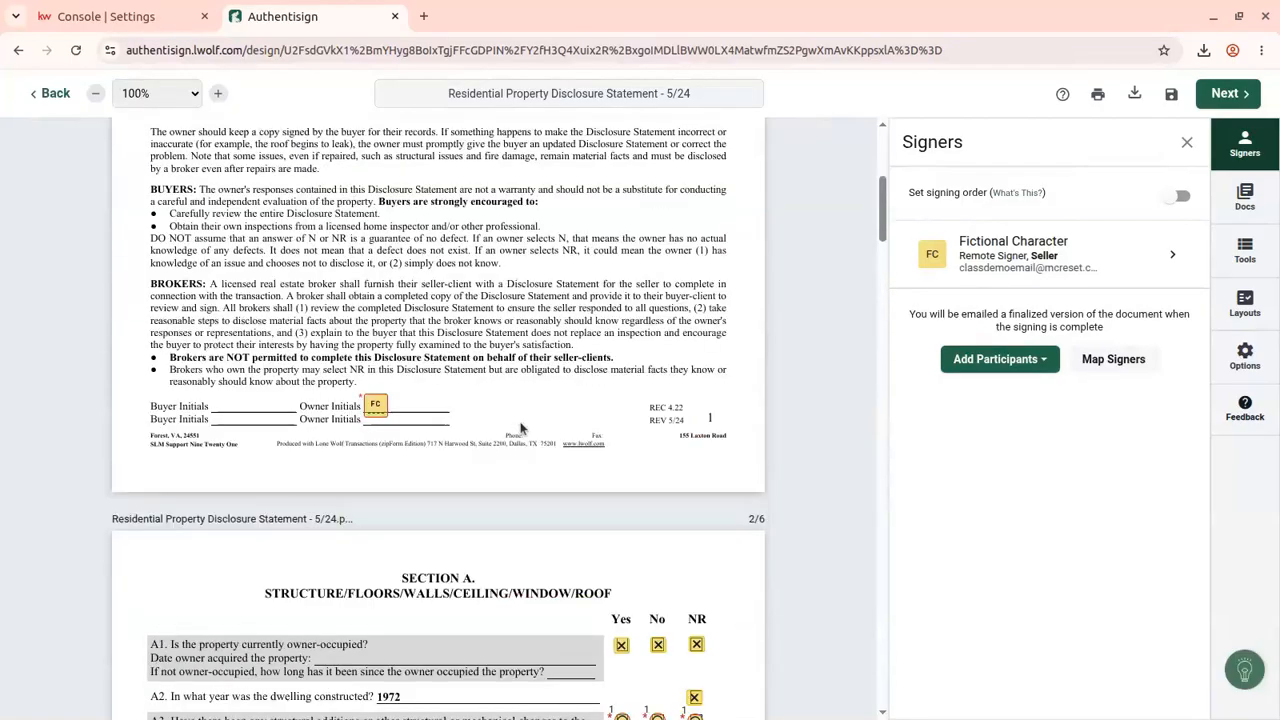
scroll(520, 428, "up", 5)
scroll(520, 428, "up", 1)
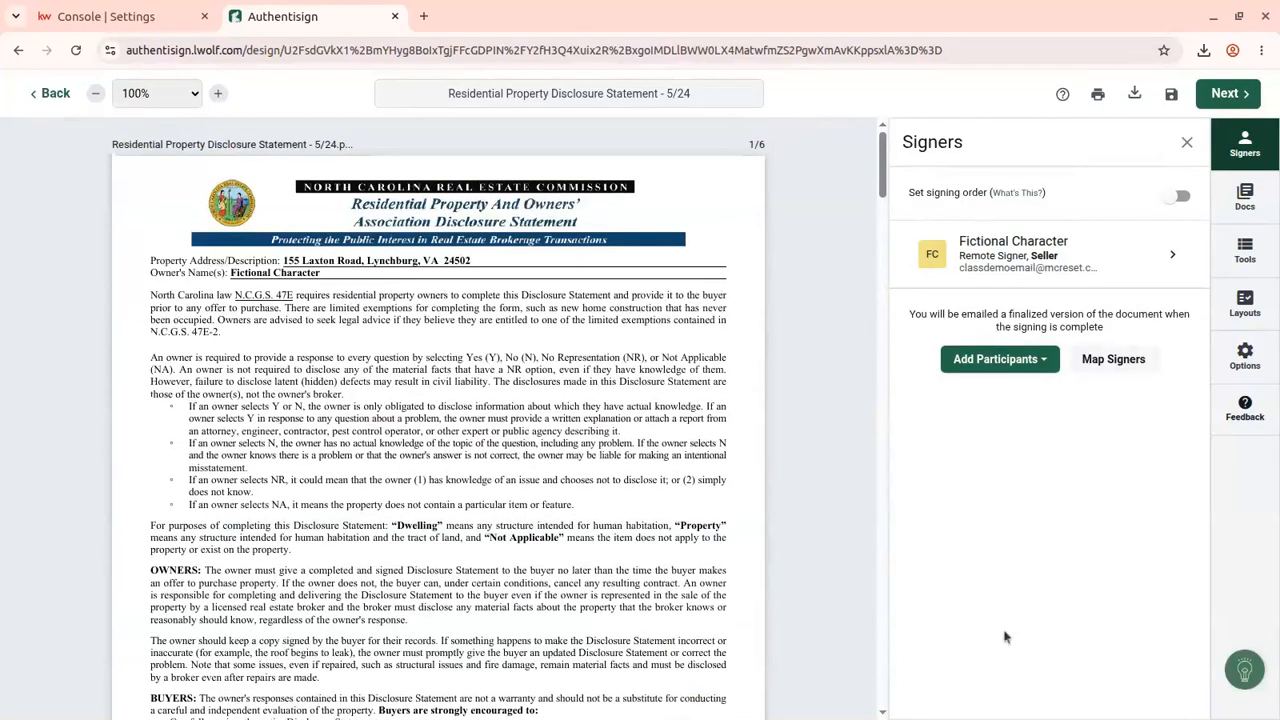